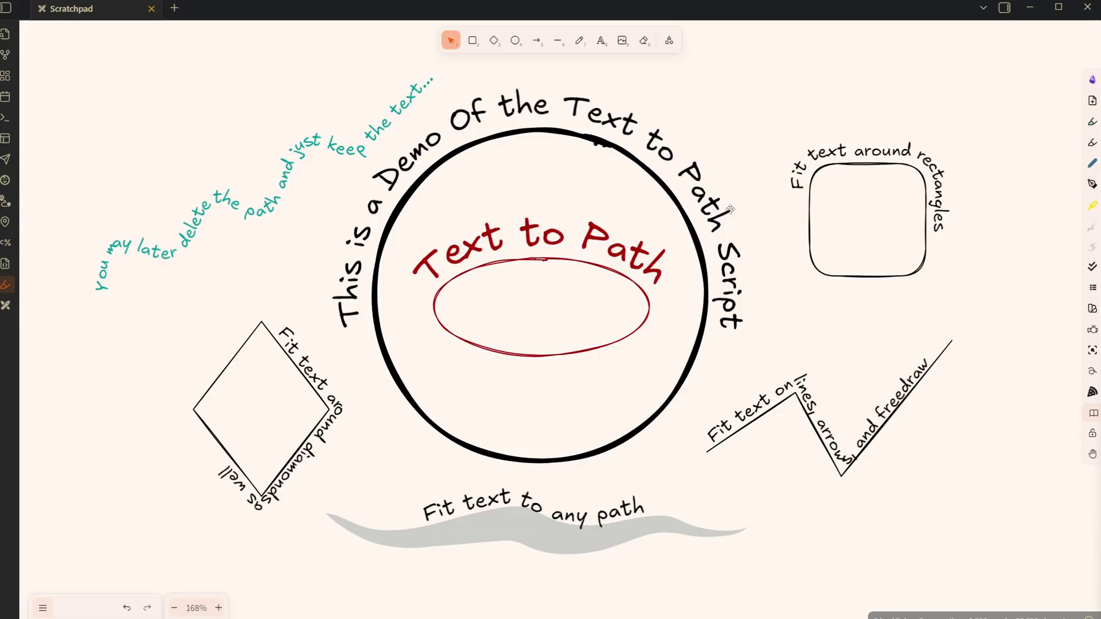
Step: Open the Obsidian Tools Panel from the top of the right-hand toolbar
{"action": "left_click", "coordinate": [1091, 82]}
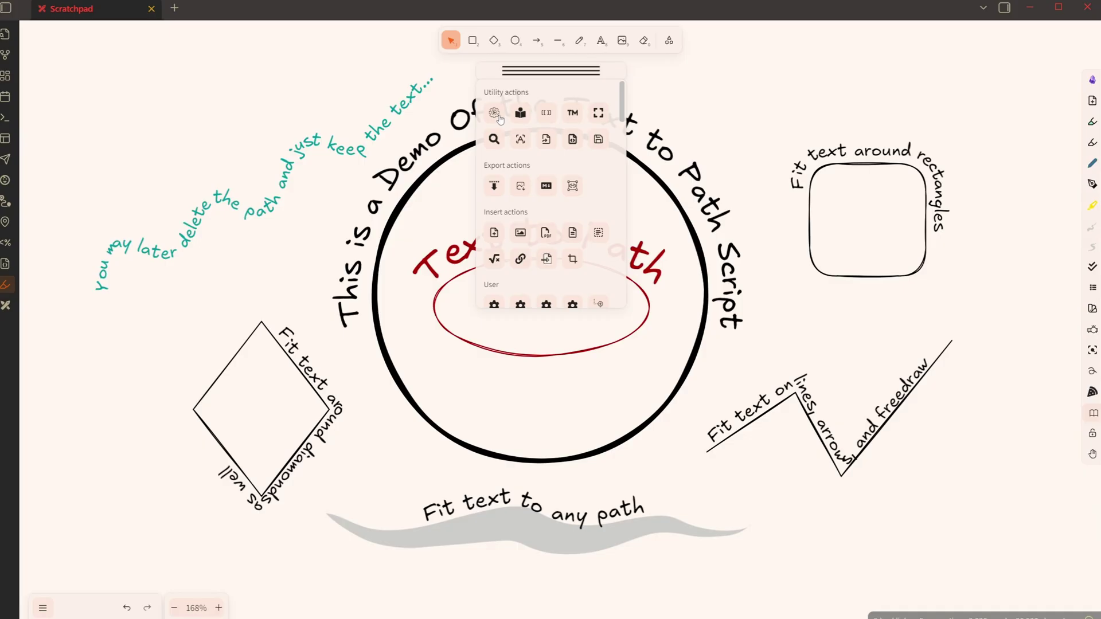
Step: Search the script library for 'text to' and install the Text to Path script
{"action": "left_click", "coordinate": [496, 113]}
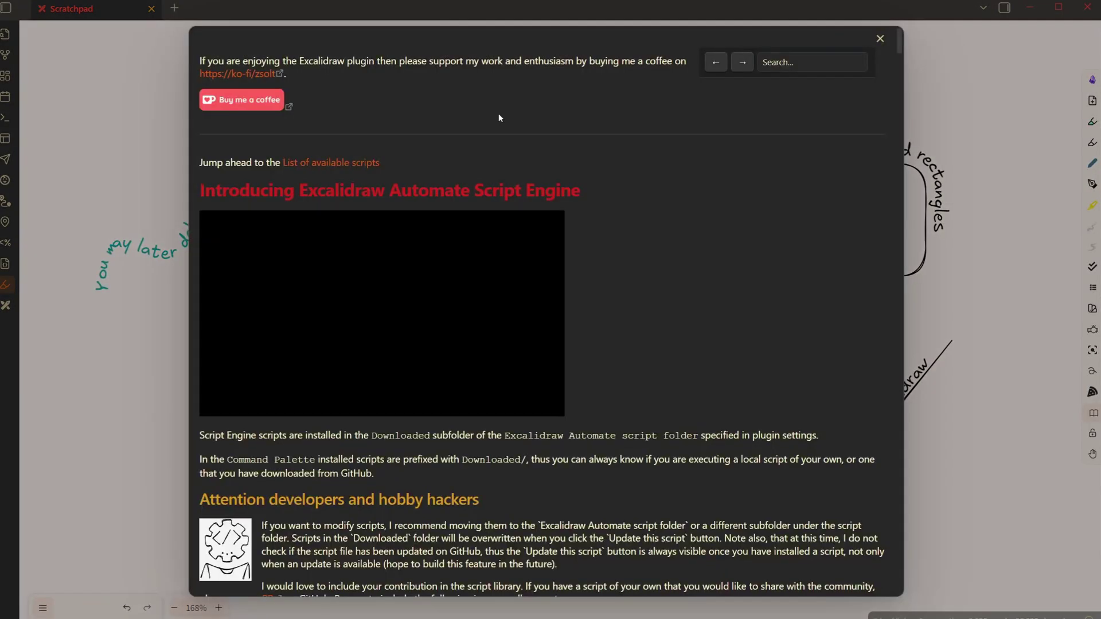
{"action": "left_click", "coordinate": [797, 62]}
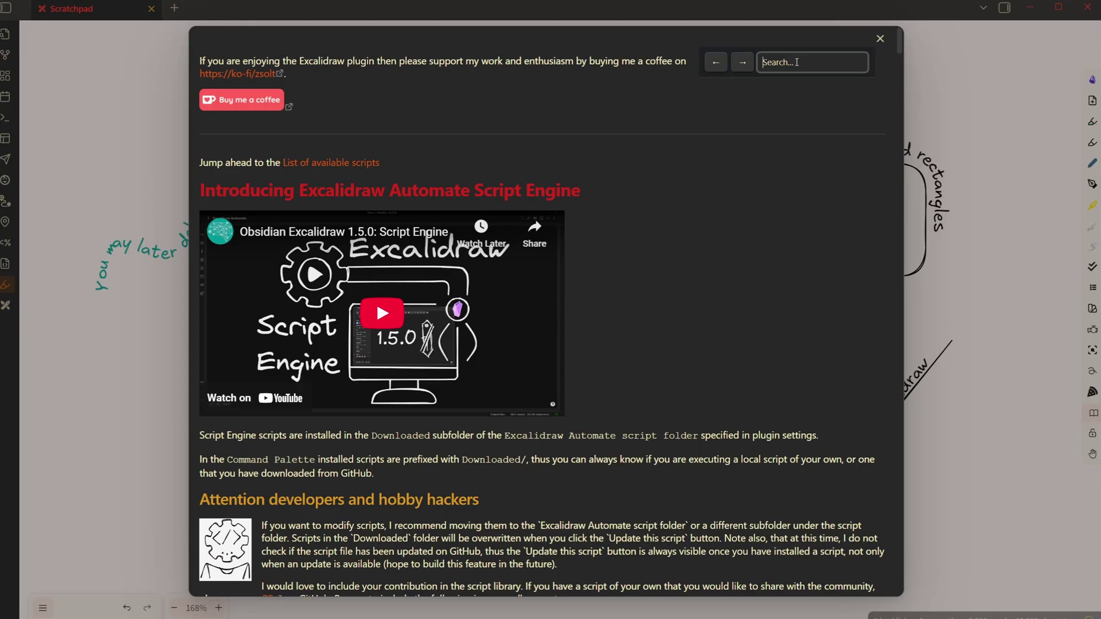
{"action": "type", "text": "text"}
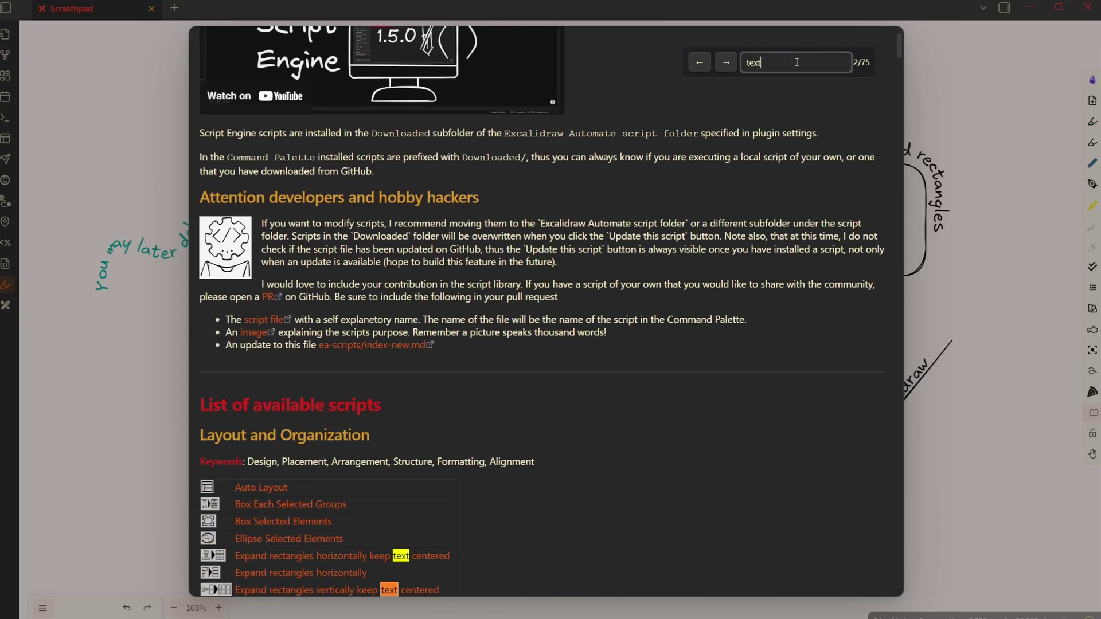
{"action": "type", "text": " to"}
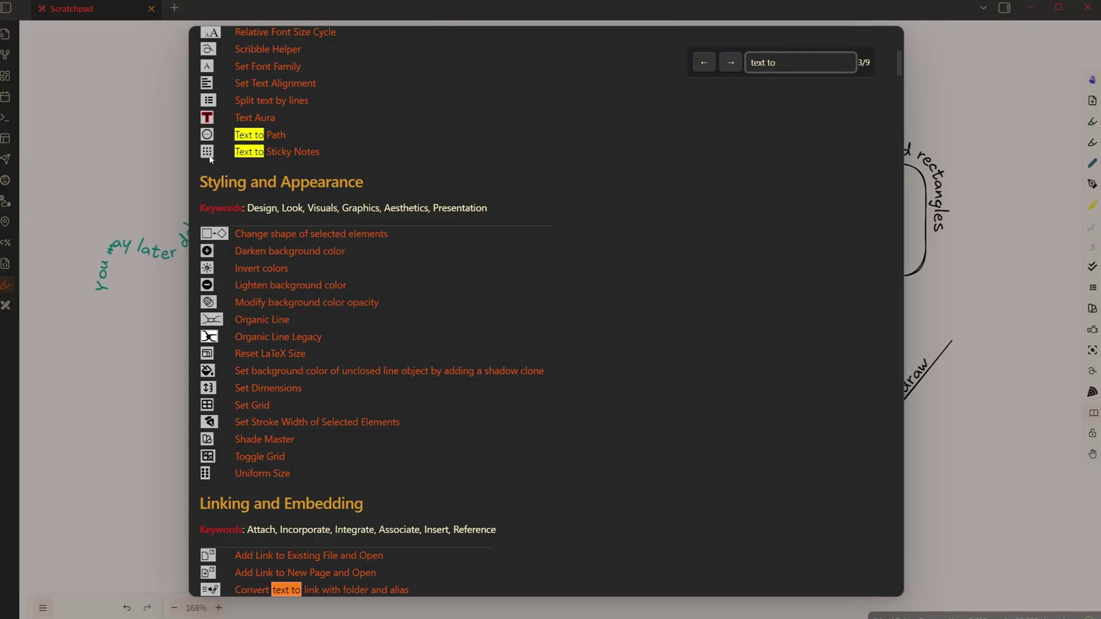
{"action": "left_click", "coordinate": [280, 136]}
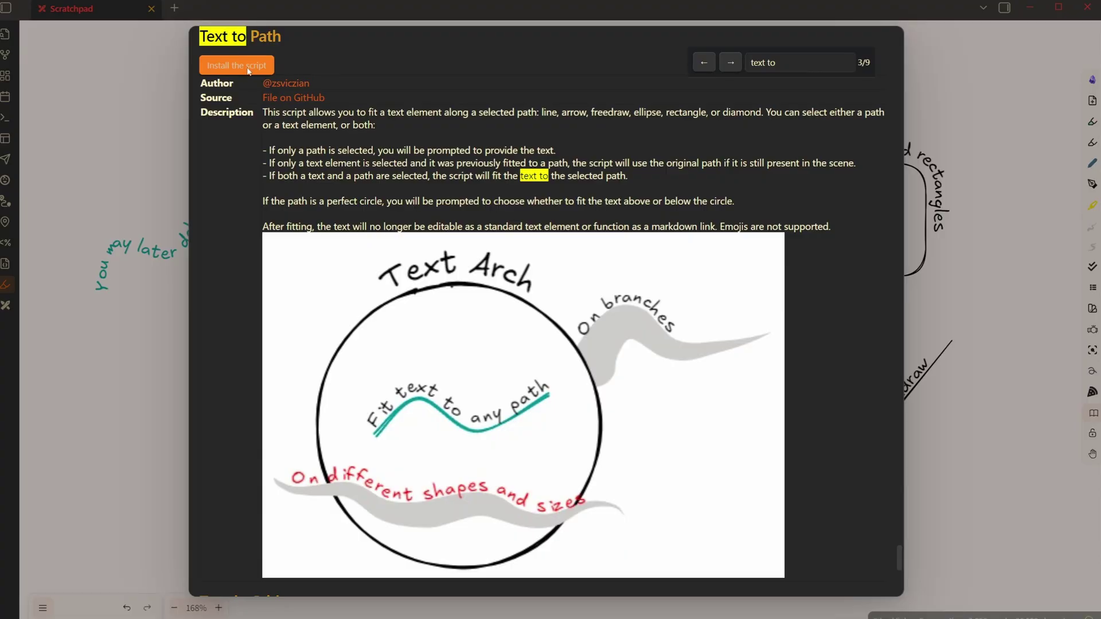
{"action": "left_click", "coordinate": [247, 66]}
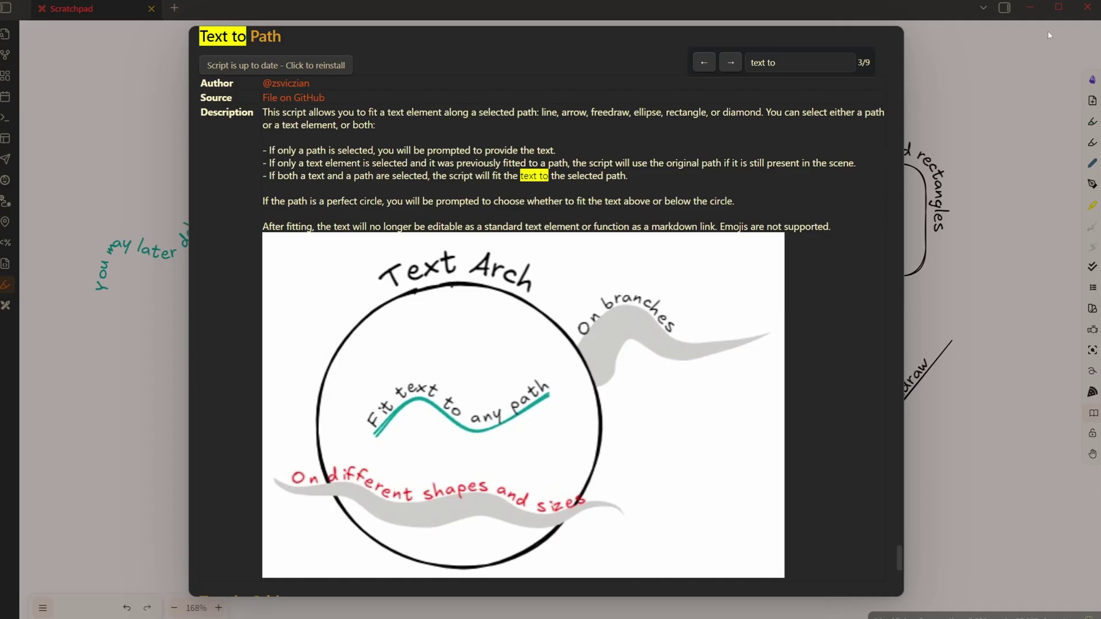
{"action": "left_click", "coordinate": [973, 95]}
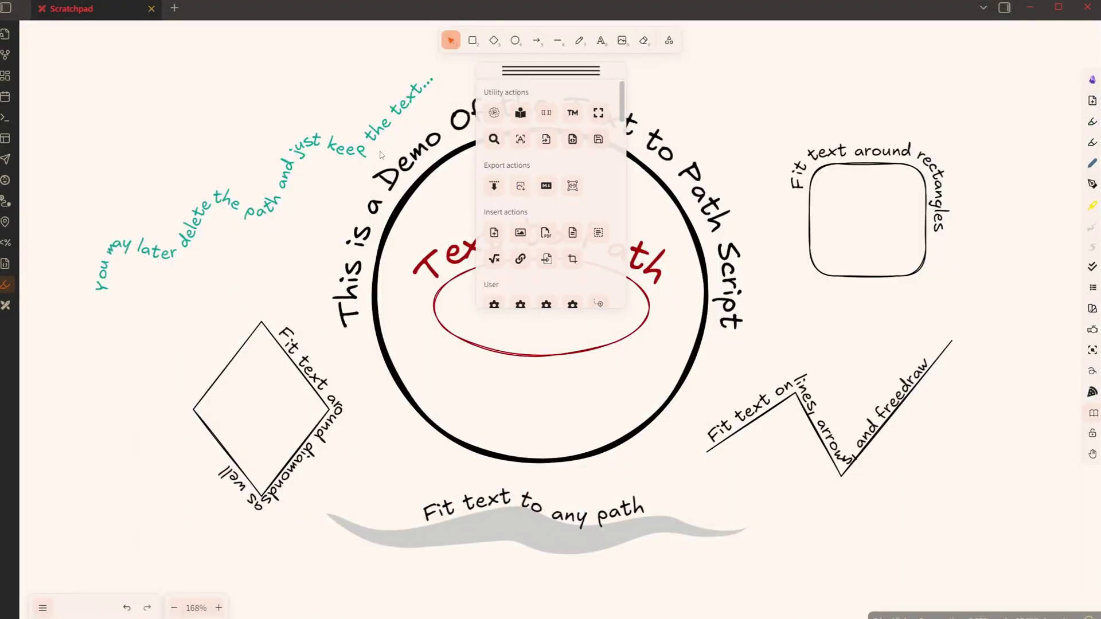
Step: Draw a teal multi-point wavy line with crests and dips across the drawing's top-right
{"action": "left_click", "coordinate": [1092, 80]}
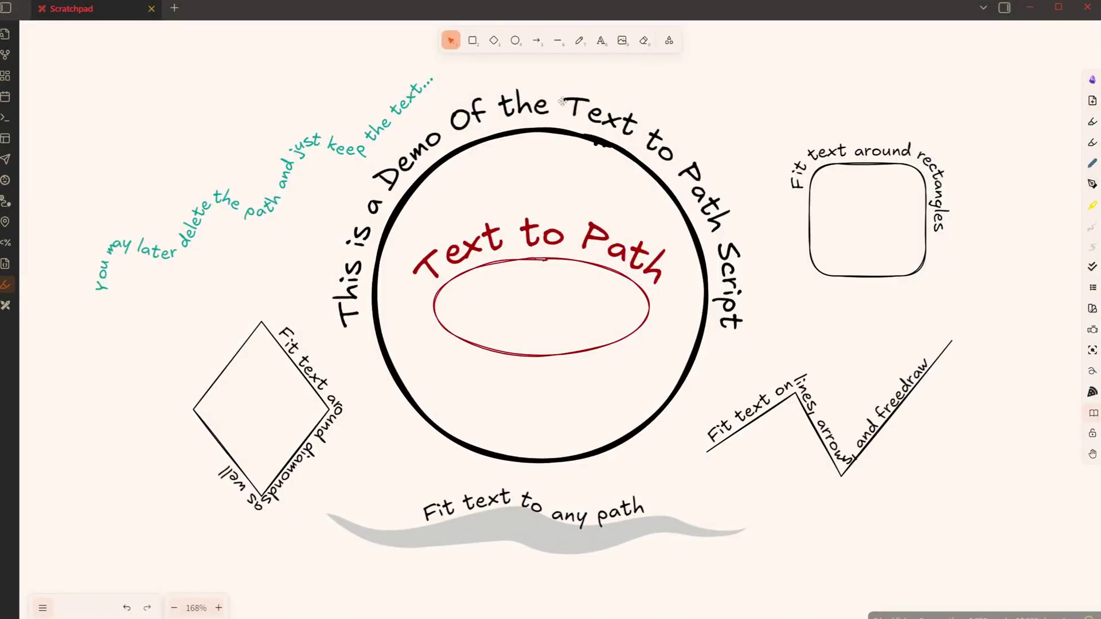
{"action": "left_click", "coordinate": [558, 43]}
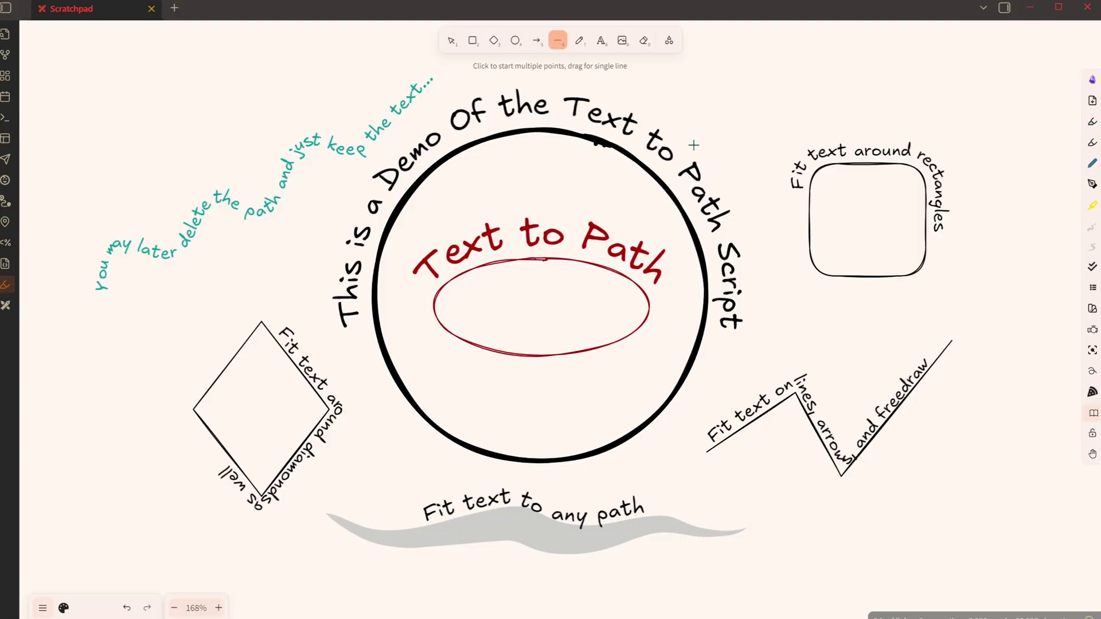
{"action": "left_click", "coordinate": [699, 113]}
{"action": "left_click", "coordinate": [749, 70]}
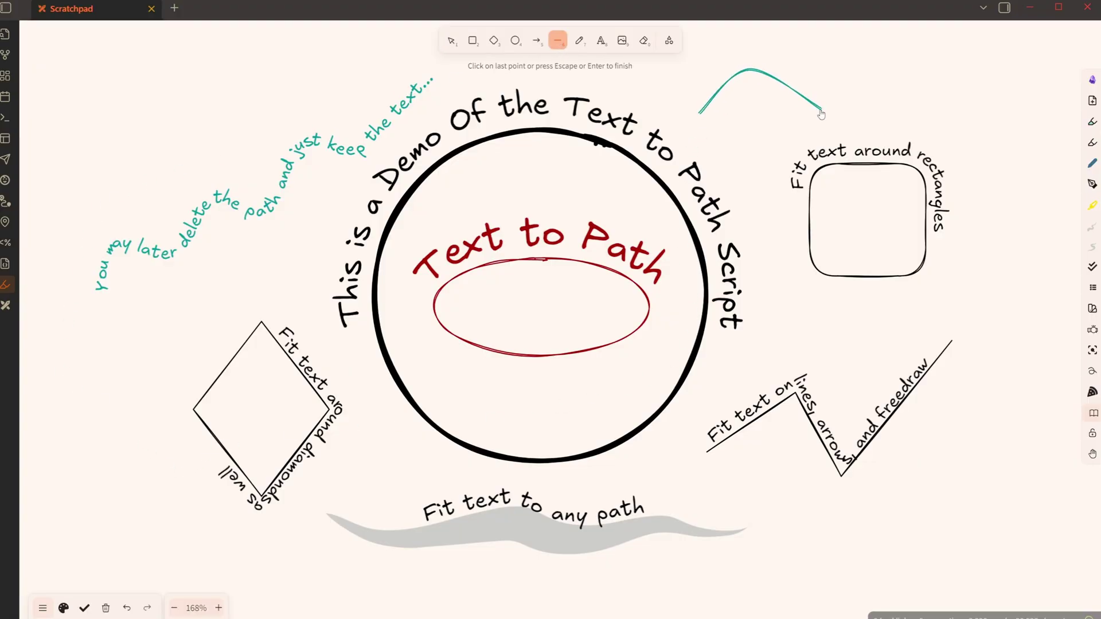
{"action": "left_click", "coordinate": [820, 108]}
{"action": "left_click", "coordinate": [941, 67]}
{"action": "left_click", "coordinate": [998, 109]}
{"action": "left_click", "coordinate": [998, 131]}
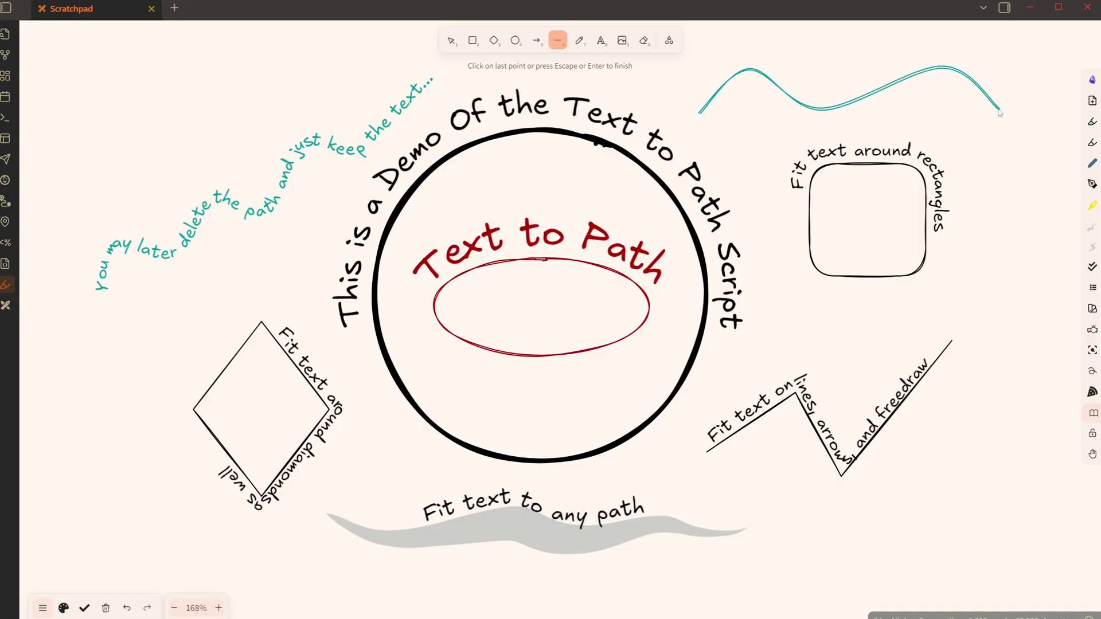
{"action": "key", "text": "Return"}
{"action": "key", "text": "Escape"}
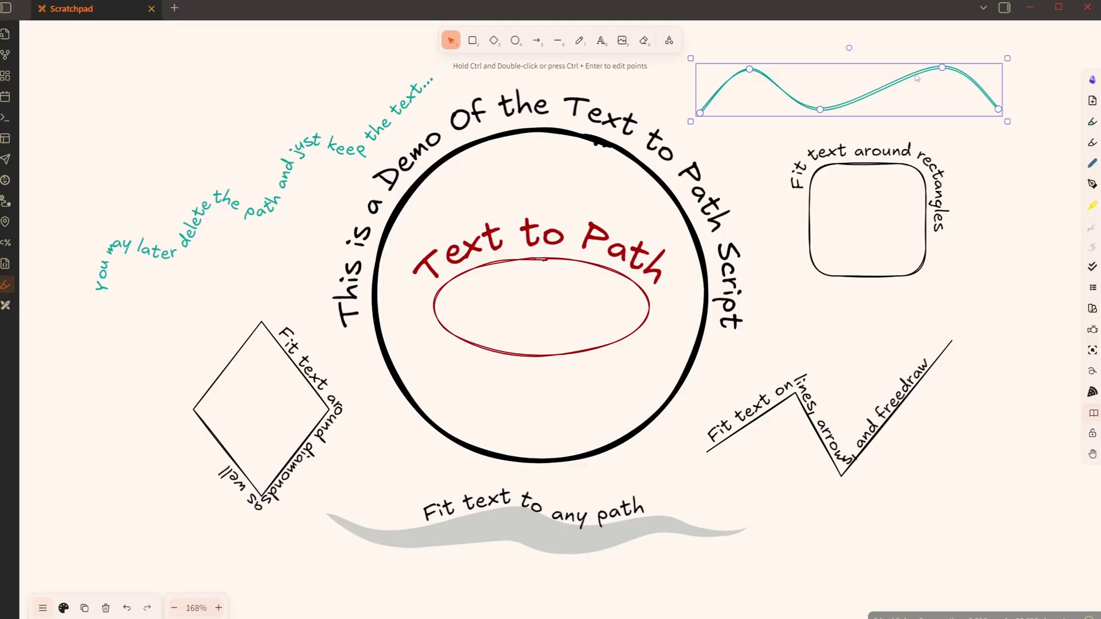
Step: Run Text to Path on the wavy line with the text 'This is the text that goes on the path'
{"action": "key", "text": "ctrl+p"}
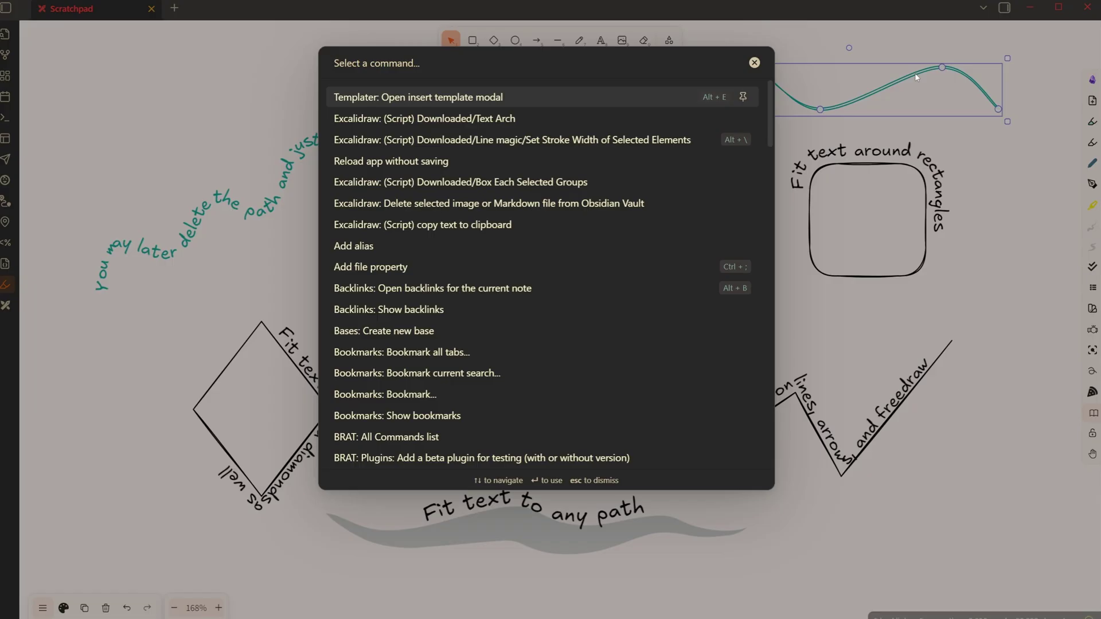
{"action": "type", "text": "text"}
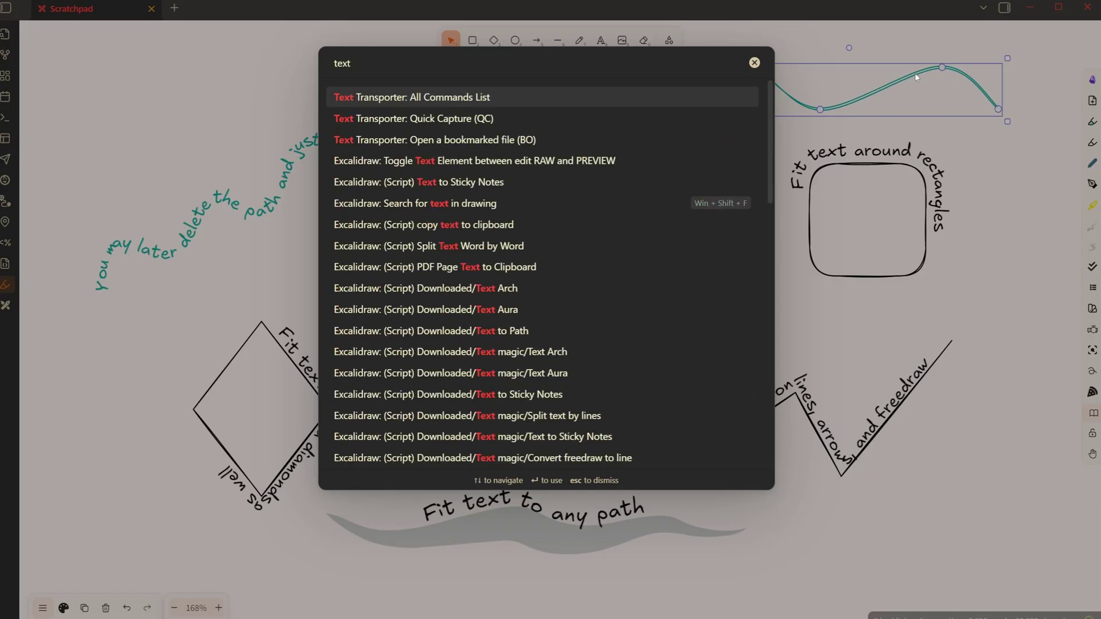
{"action": "type", "text": " to p"}
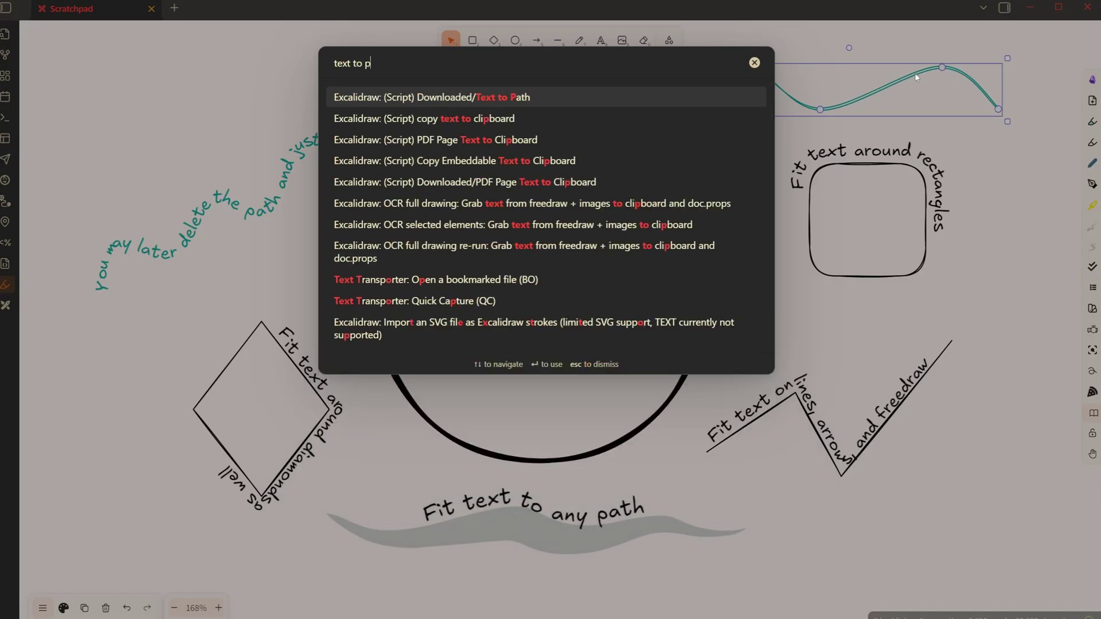
{"action": "type", "text": "ath"}
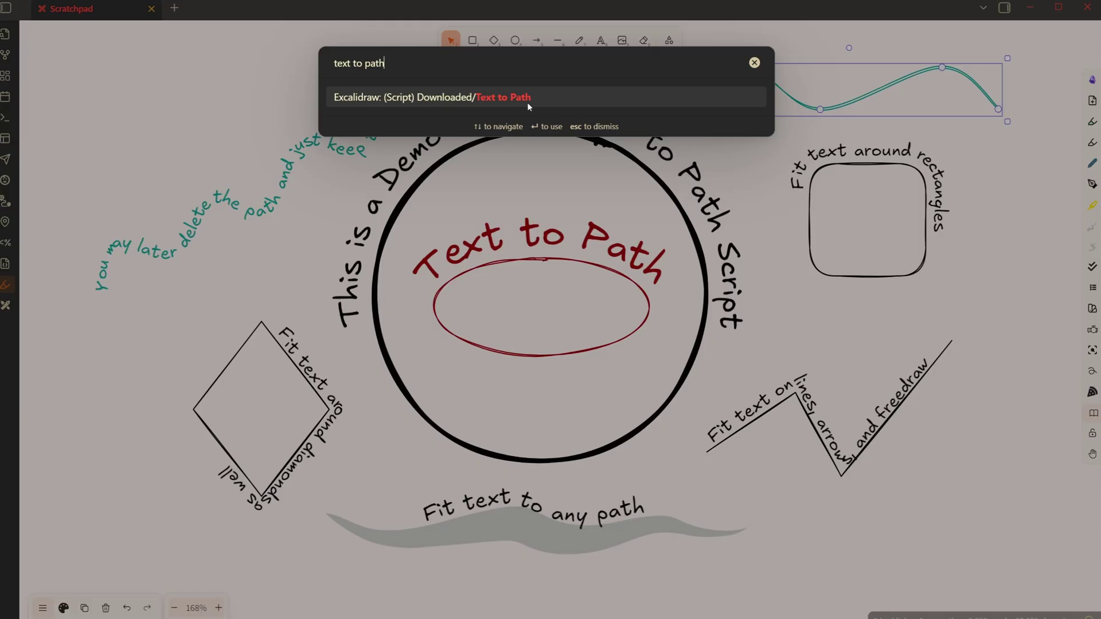
{"action": "left_click", "coordinate": [481, 99]}
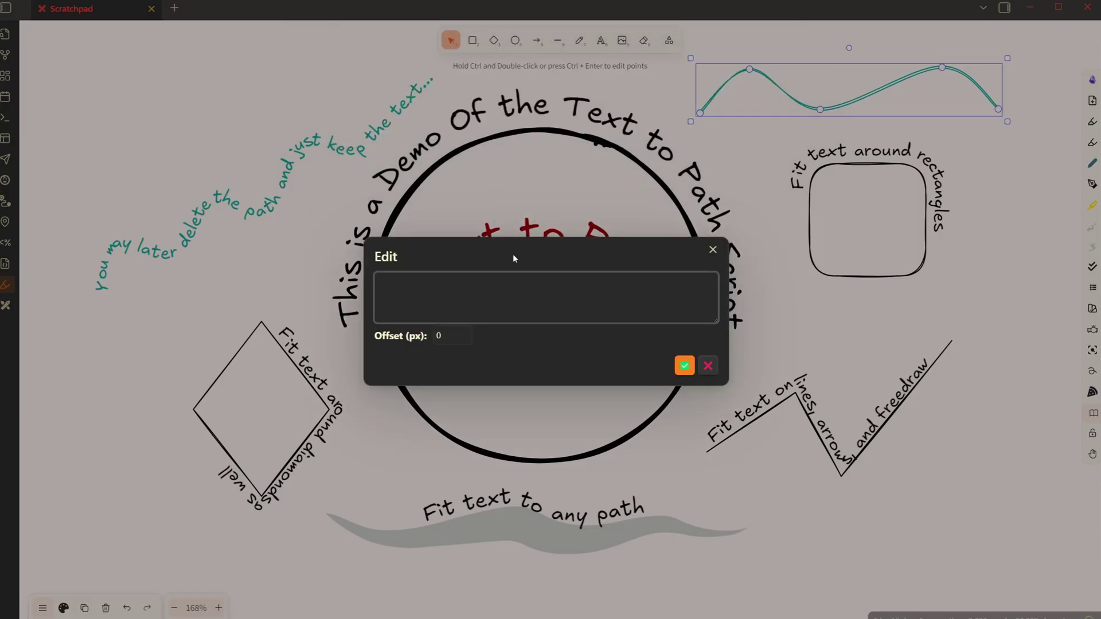
{"action": "type", "text": "This is the text that goes on the path"}
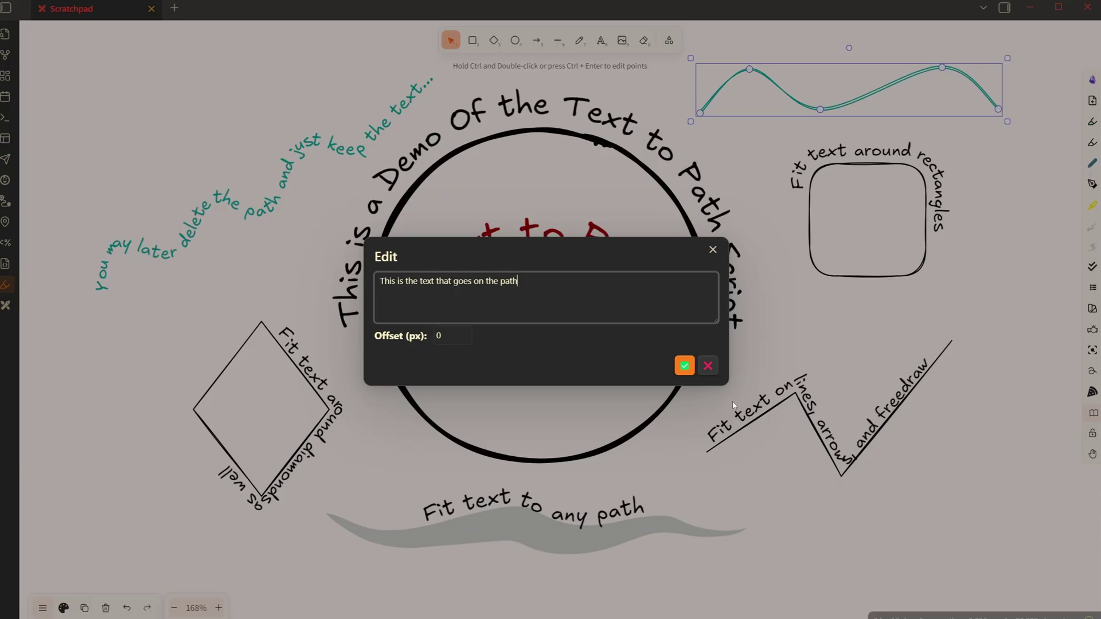
{"action": "left_click", "coordinate": [683, 365]}
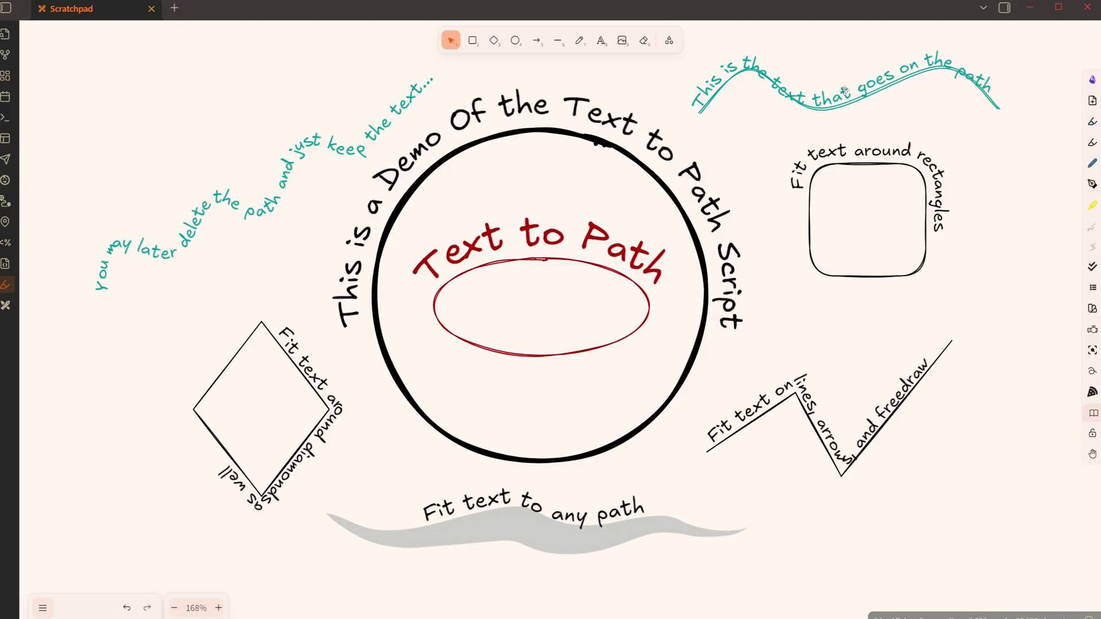
Step: Move the curved teal text up and off its wavy path
{"action": "left_click", "coordinate": [899, 83]}
{"action": "left_click_drag", "start_coordinate": [898, 83], "coordinate": [906, 78]}
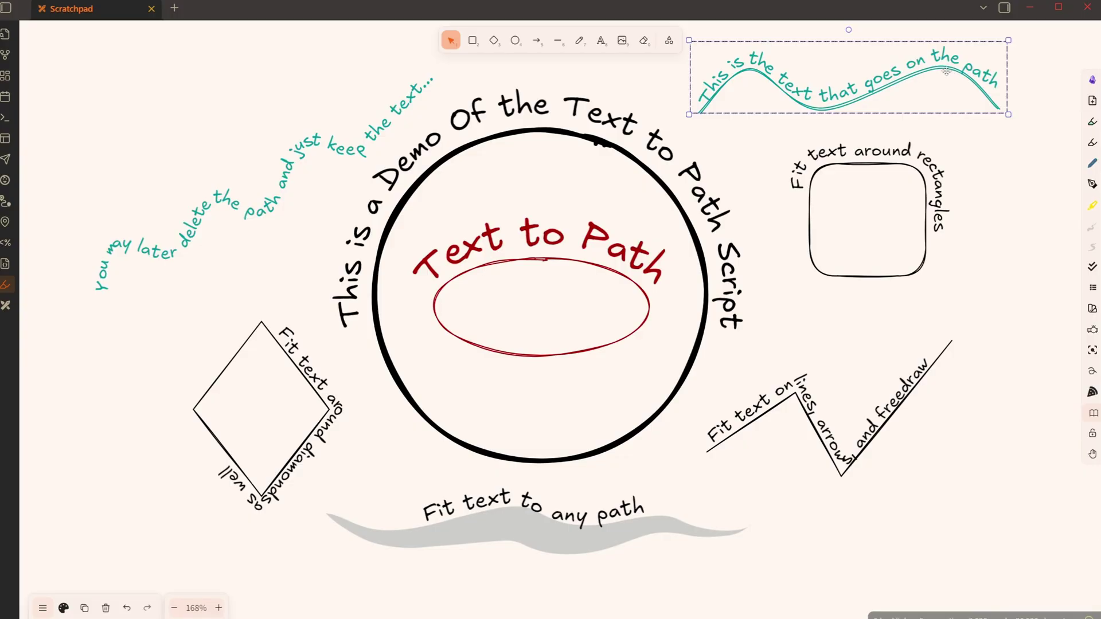
{"action": "left_click_drag", "start_coordinate": [956, 68], "coordinate": [947, 55]}
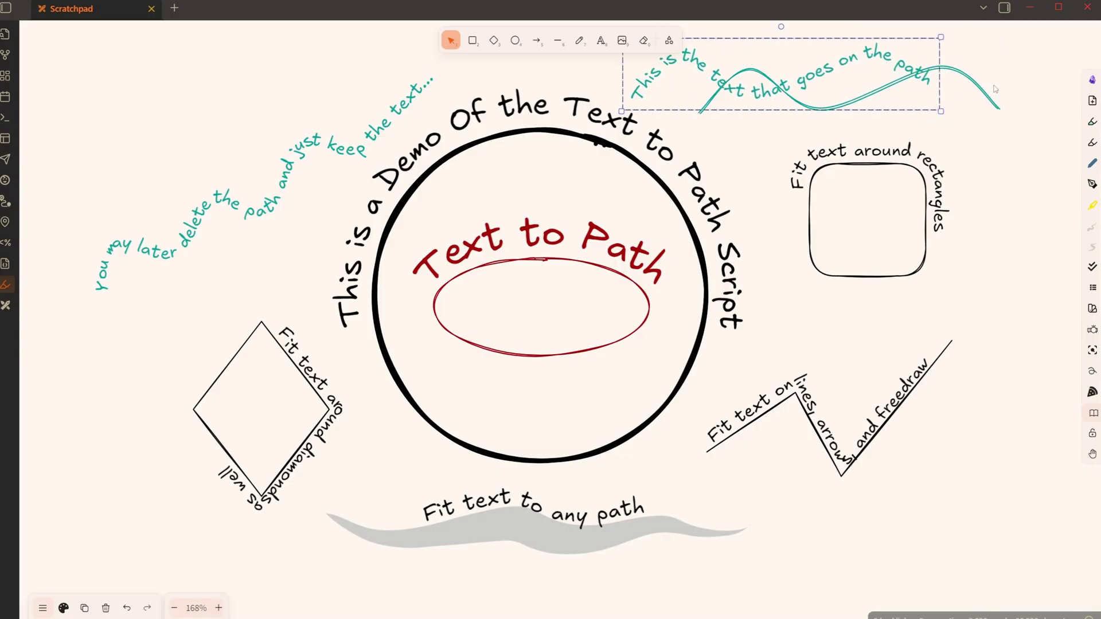
Step: Reshape the teal curve's end points and bends, then move the curve right and down
{"action": "left_click", "coordinate": [998, 108]}
{"action": "left_click_drag", "start_coordinate": [998, 110], "coordinate": [1009, 170]}
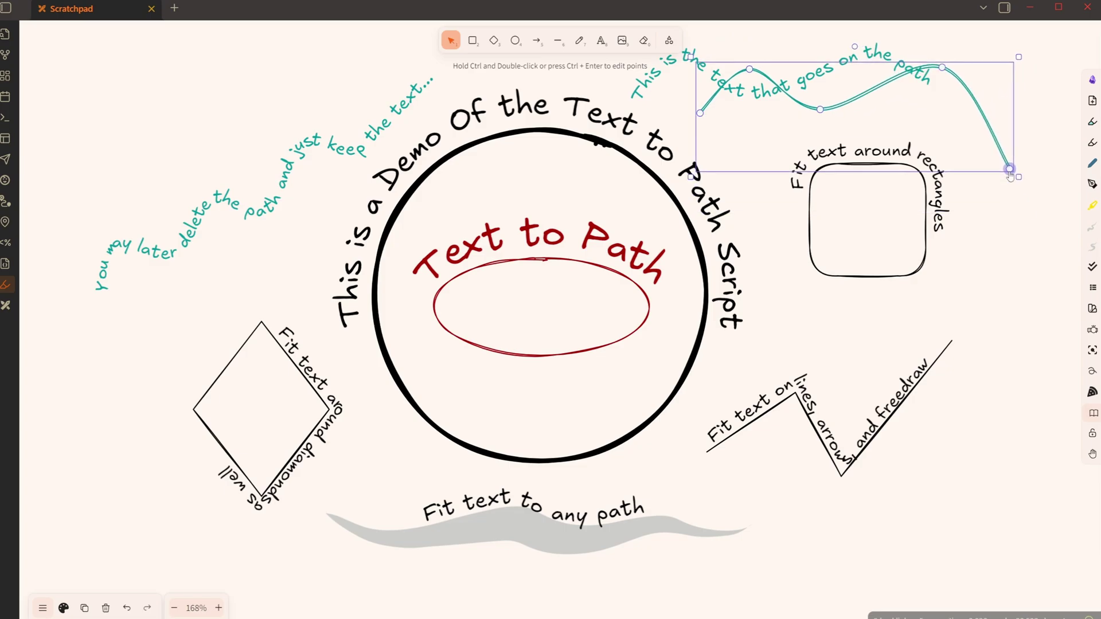
{"action": "double_click", "coordinate": [1009, 168], "text": "ctrl"}
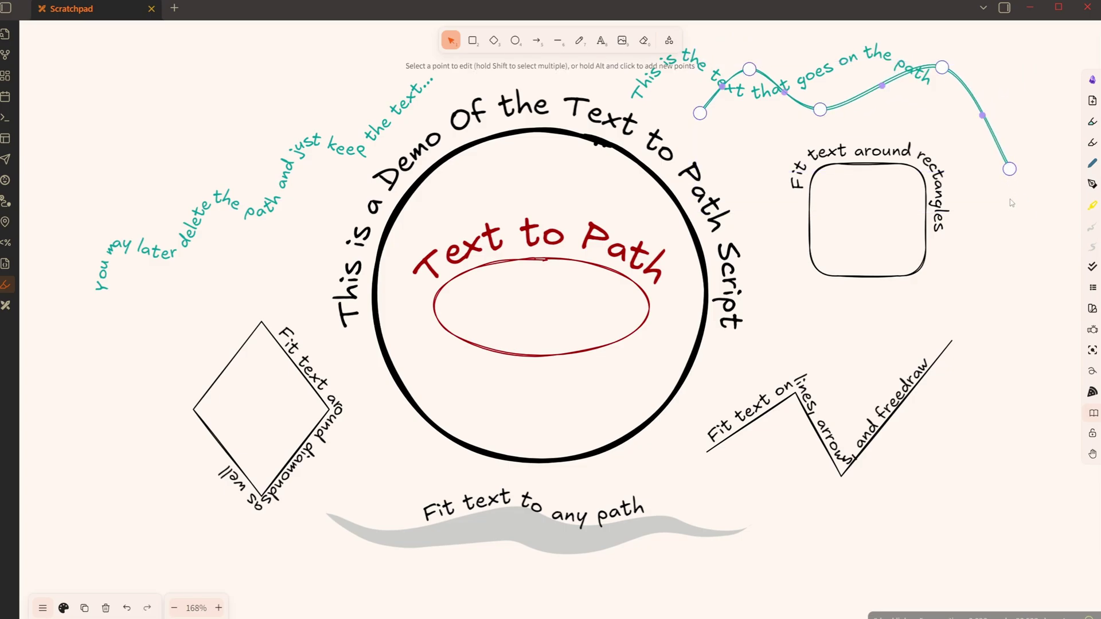
{"action": "left_click_drag", "start_coordinate": [1018, 187], "coordinate": [1061, 84]}
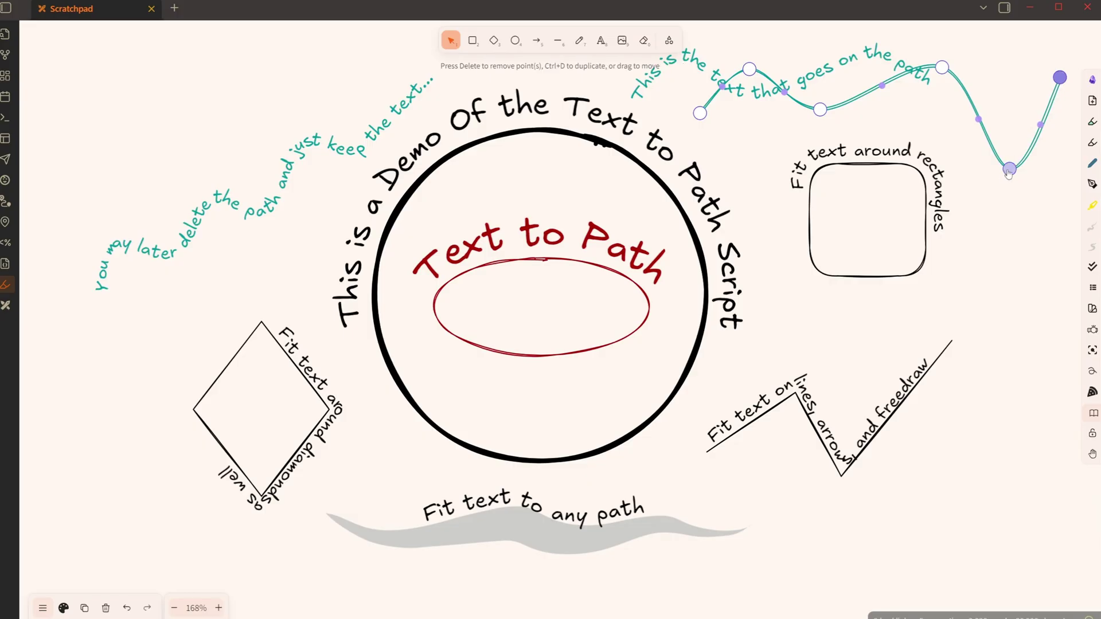
{"action": "left_click_drag", "start_coordinate": [1009, 169], "coordinate": [969, 126]}
{"action": "left_click_drag", "start_coordinate": [1058, 82], "coordinate": [1053, 109]}
{"action": "left_click_drag", "start_coordinate": [981, 228], "coordinate": [536, 310]}
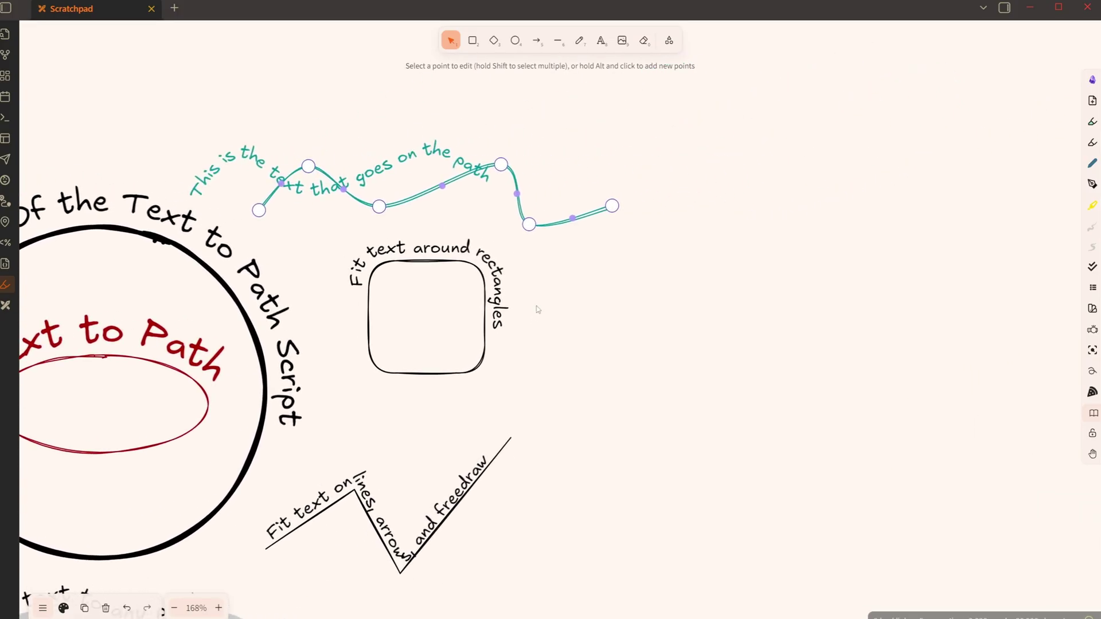
{"action": "left_click_drag", "start_coordinate": [597, 210], "coordinate": [966, 305]}
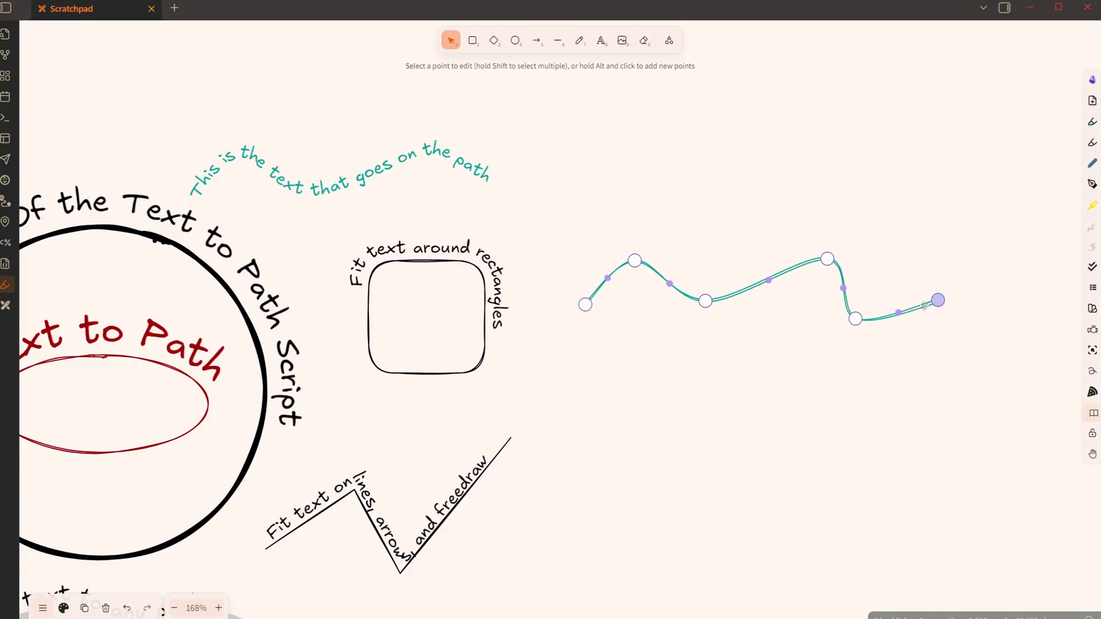
Step: Move the teal sentence aside and rerun Text to Path to refit it along the reshaped curve
{"action": "left_click", "coordinate": [408, 159]}
{"action": "left_click_drag", "start_coordinate": [406, 159], "coordinate": [648, 116]}
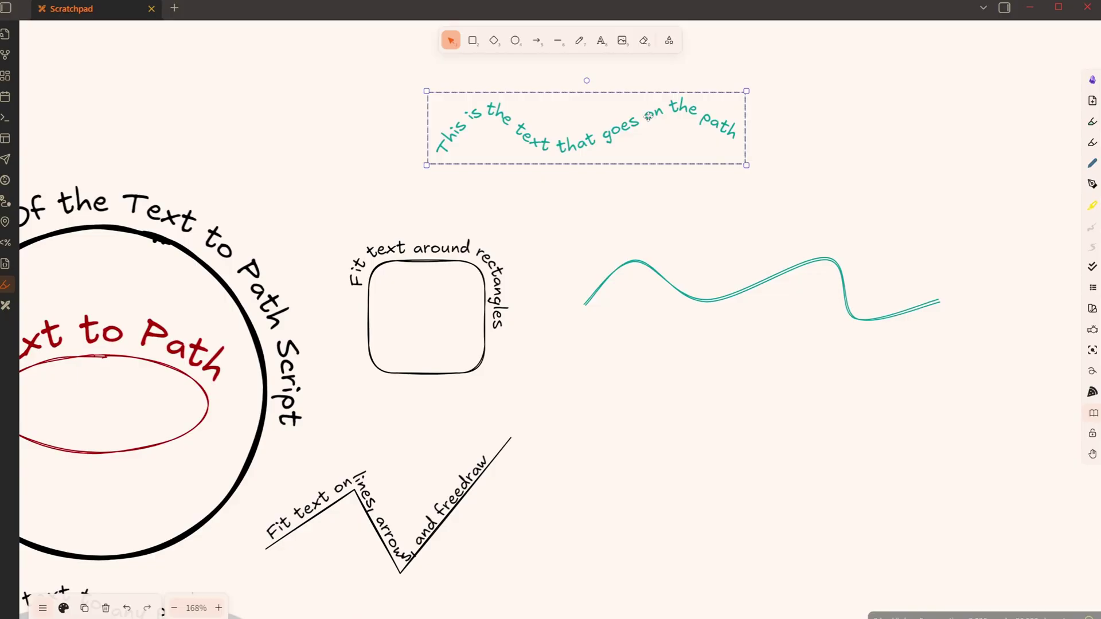
{"action": "key", "text": "ctrl+p"}
{"action": "type", "text": "text to pa"}
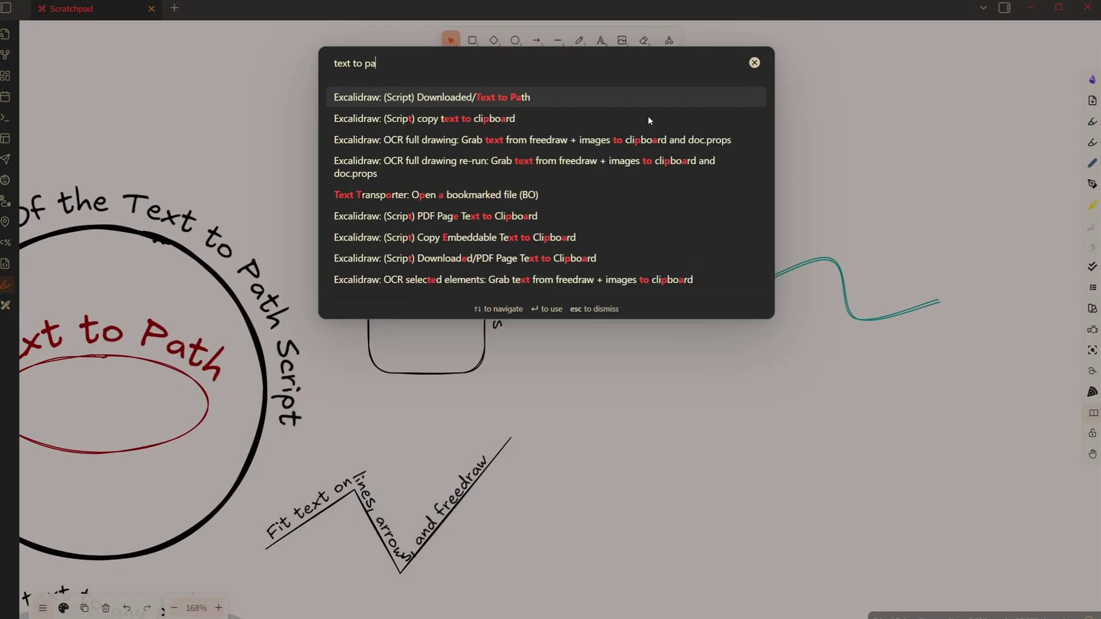
{"action": "key", "text": "Return"}
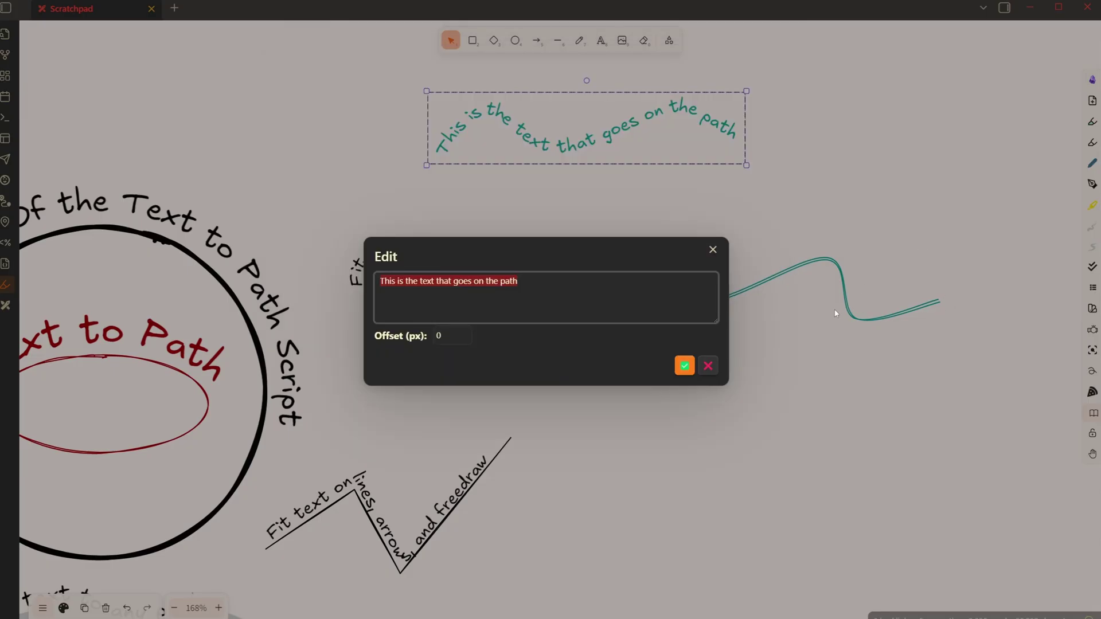
{"action": "left_click", "coordinate": [684, 366]}
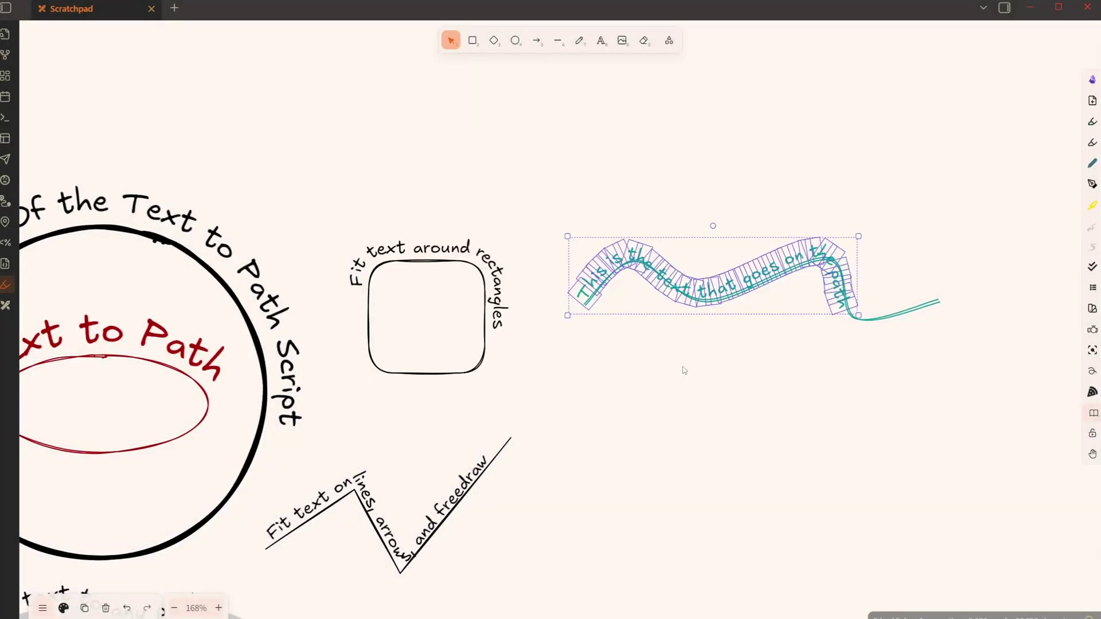
{"action": "left_click", "coordinate": [856, 326]}
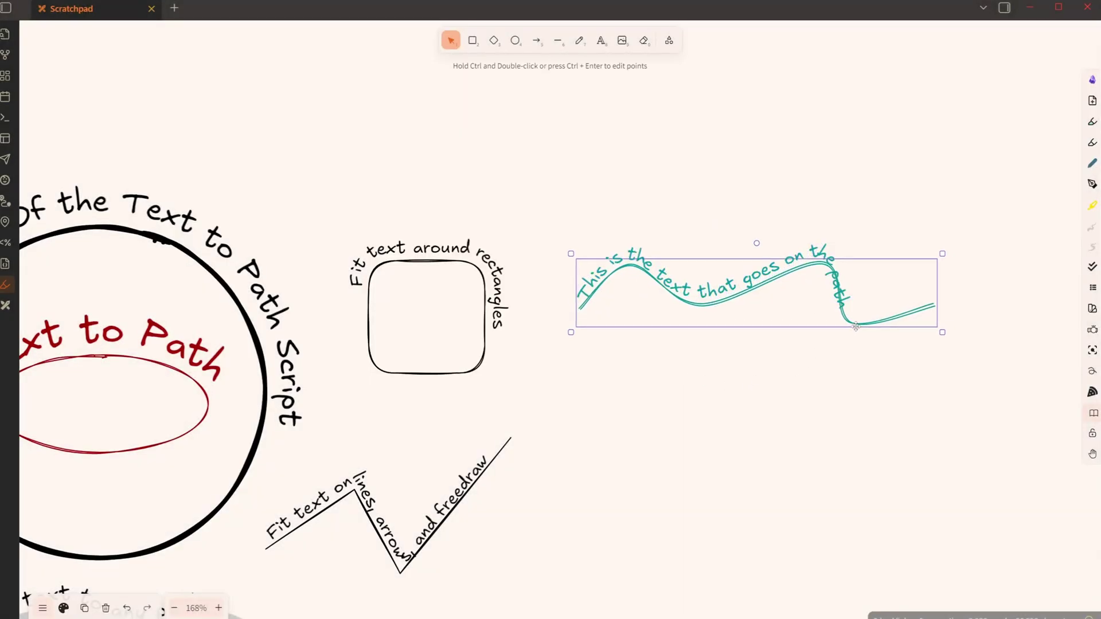
{"action": "double_click", "coordinate": [856, 325], "text": "ctrl"}
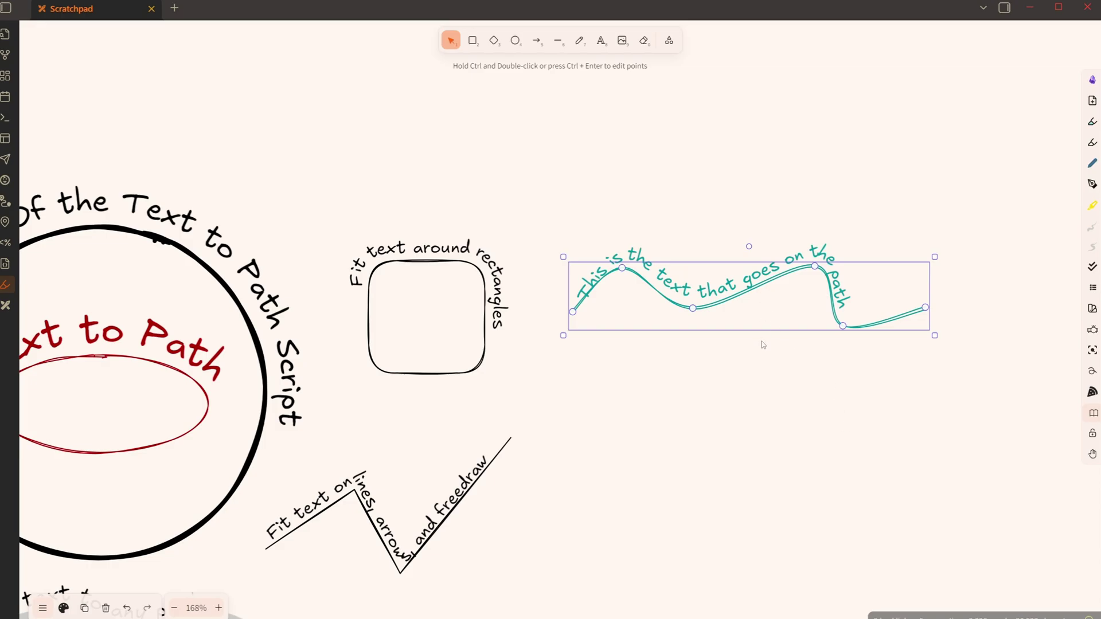
Step: Set the teal sentence's font size to M (medium)
{"action": "left_click", "coordinate": [818, 253]}
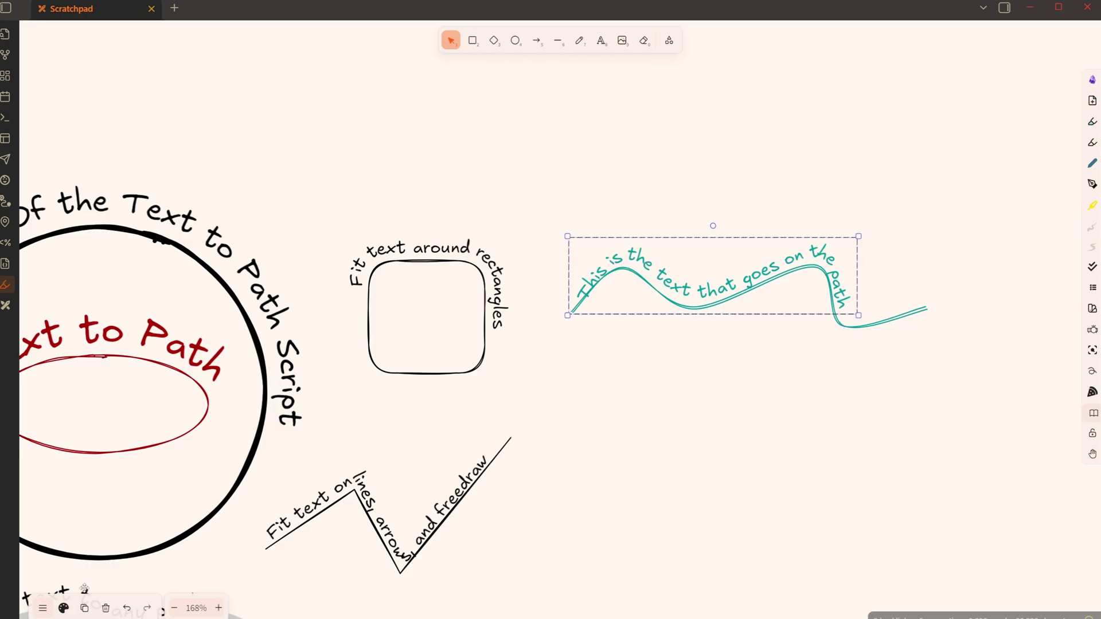
{"action": "left_click", "coordinate": [64, 608]}
{"action": "left_click", "coordinate": [70, 332]}
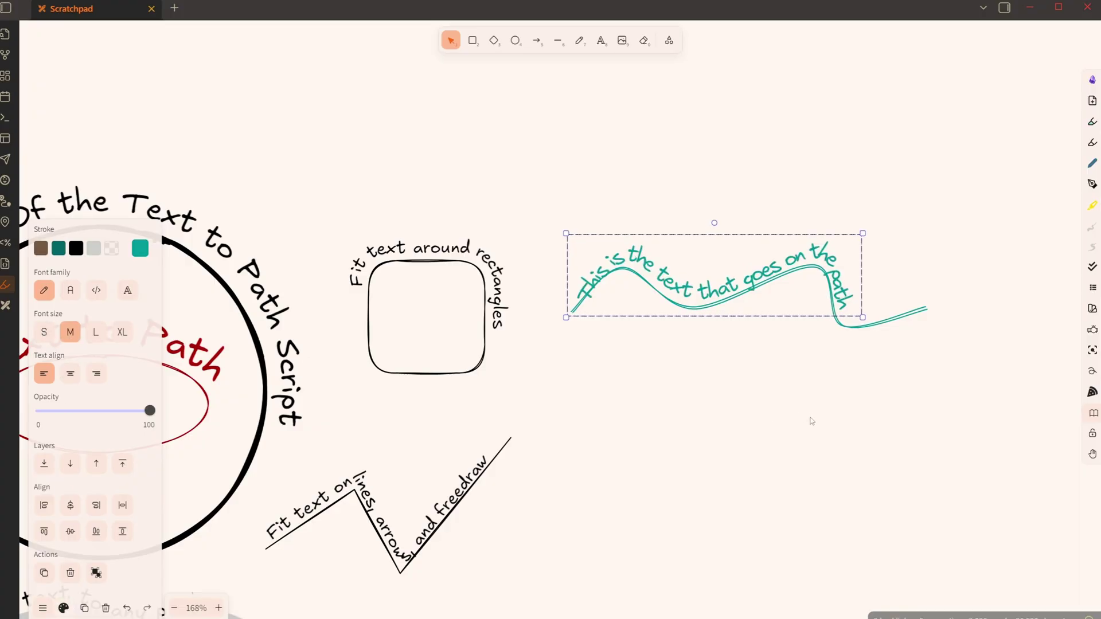
Step: Reshape the curve's lower bend and end, then rerun Text to Path on the sentence
{"action": "left_click", "coordinate": [866, 322]}
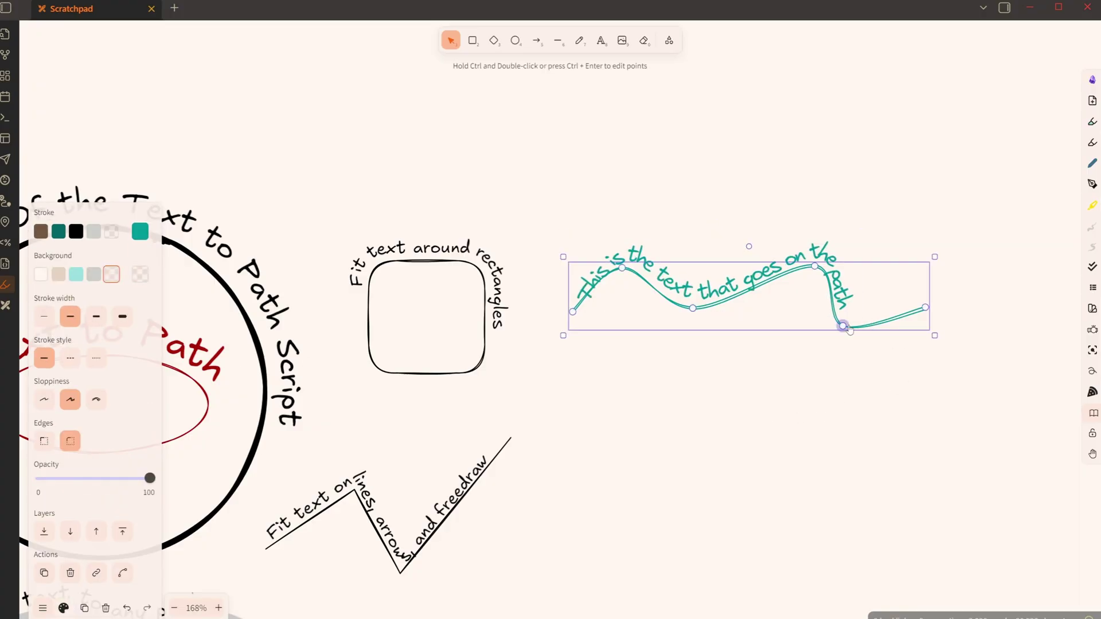
{"action": "left_click_drag", "start_coordinate": [850, 330], "coordinate": [946, 301]}
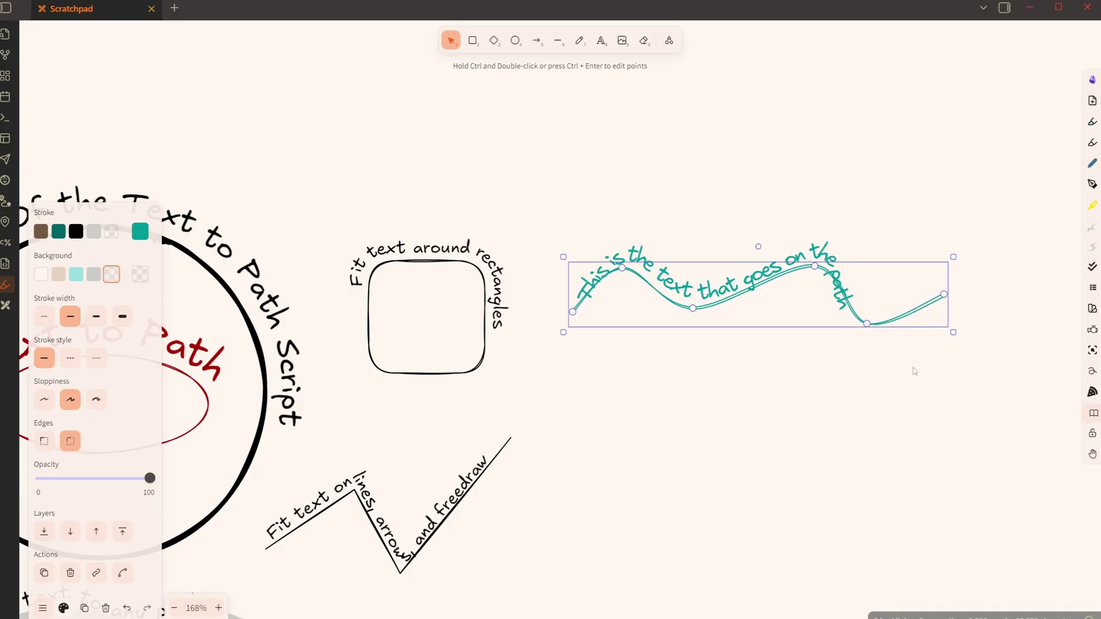
{"action": "left_click", "coordinate": [823, 253]}
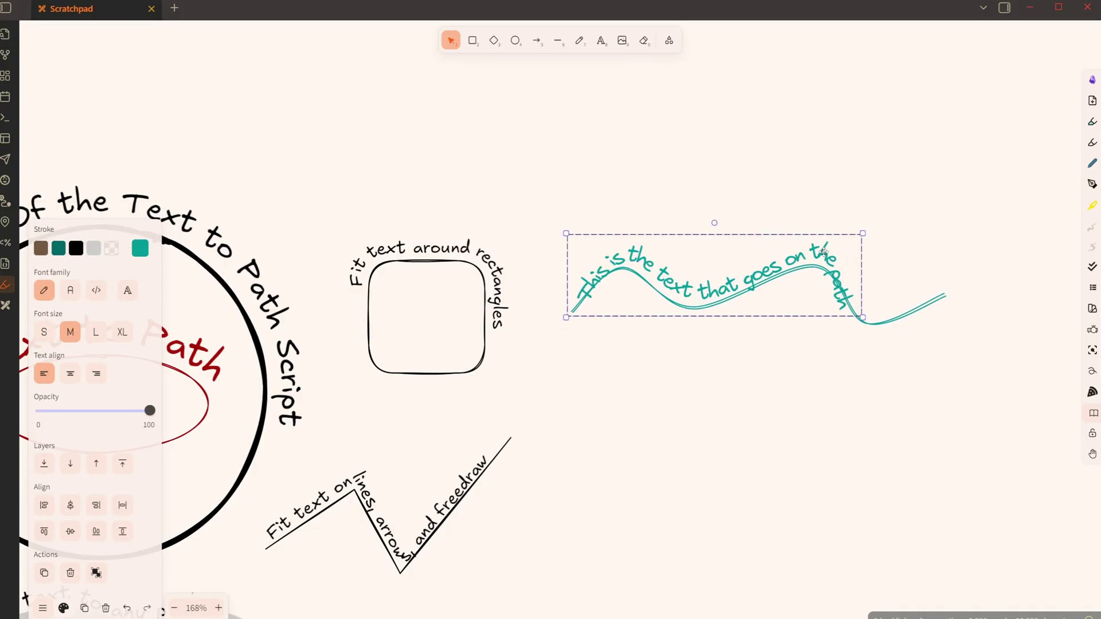
{"action": "key", "text": "ctrl+p"}
{"action": "type", "text": "text to "}
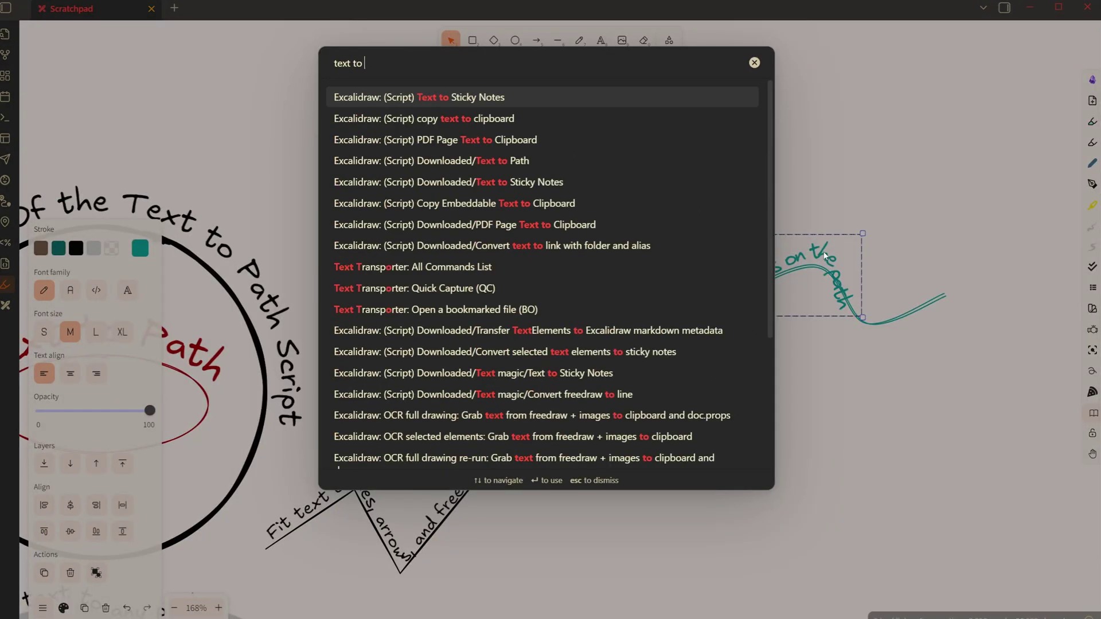
{"action": "type", "text": "path"}
{"action": "key", "text": "Return"}
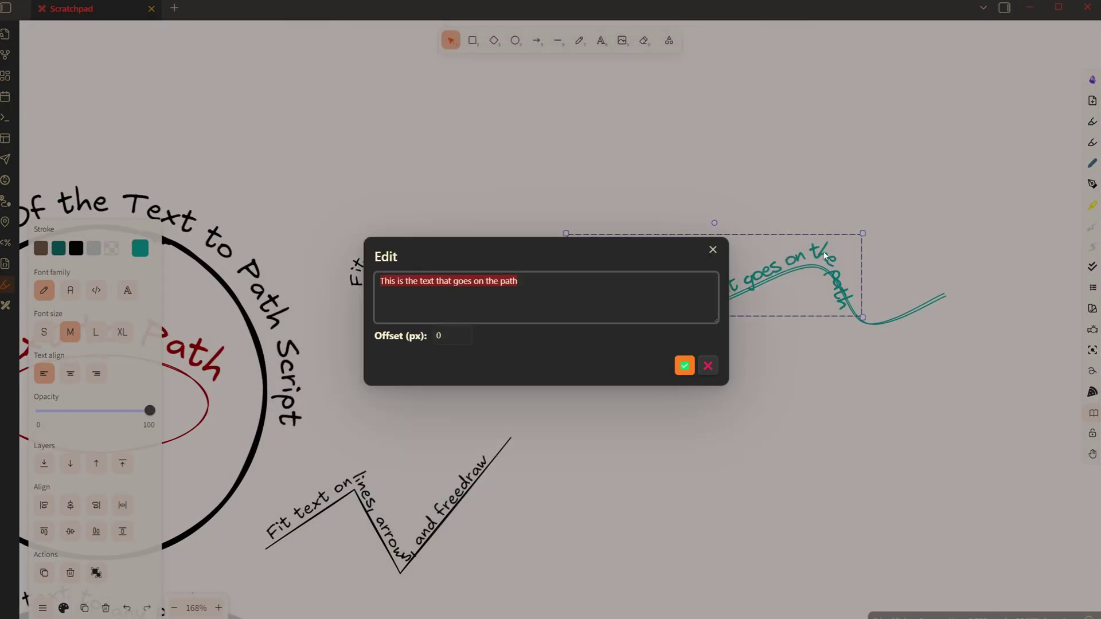
{"action": "key", "text": "Return"}
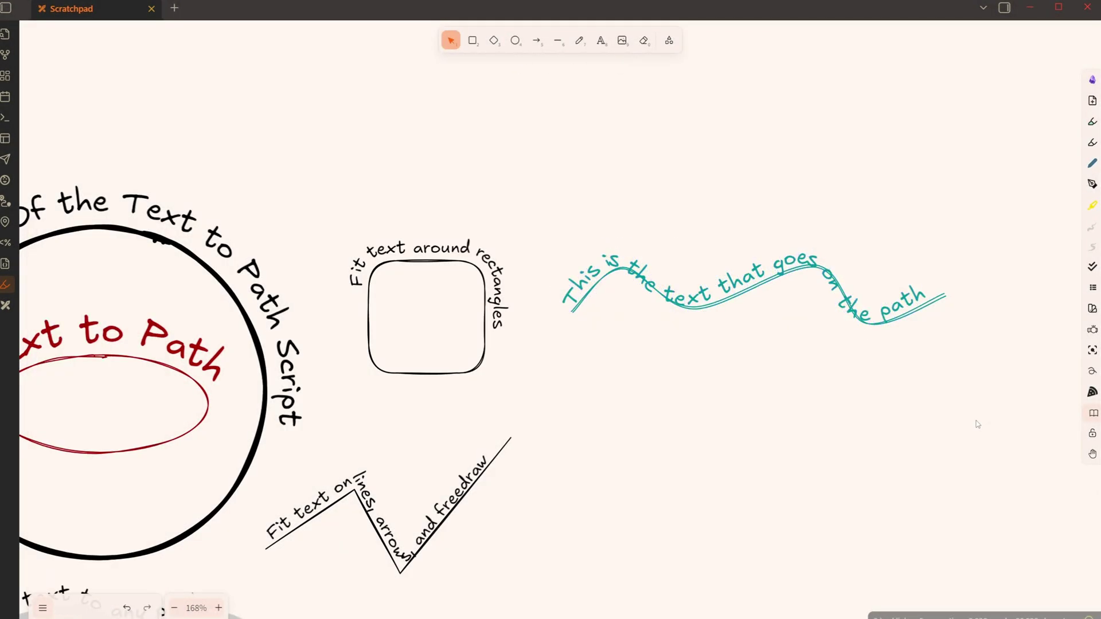
Step: Lift the fitted sentence and move the curve up to sit just beneath it
{"action": "left_click", "coordinate": [973, 423]}
{"action": "mouse_move", "coordinate": [920, 308]}
{"action": "left_mouse_down"}
{"action": "mouse_move", "coordinate": [916, 384]}
{"action": "mouse_move", "coordinate": [930, 189]}
{"action": "left_mouse_up"}
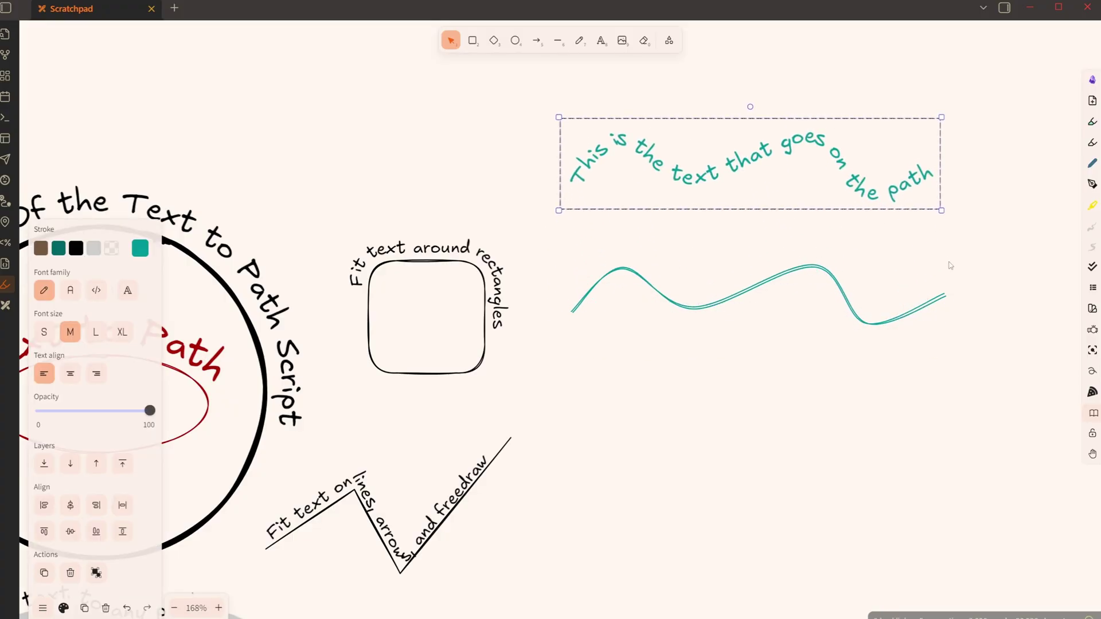
{"action": "left_click", "coordinate": [838, 228]}
{"action": "left_click_drag", "start_coordinate": [838, 228], "coordinate": [834, 180]}
{"action": "left_click", "coordinate": [834, 272]}
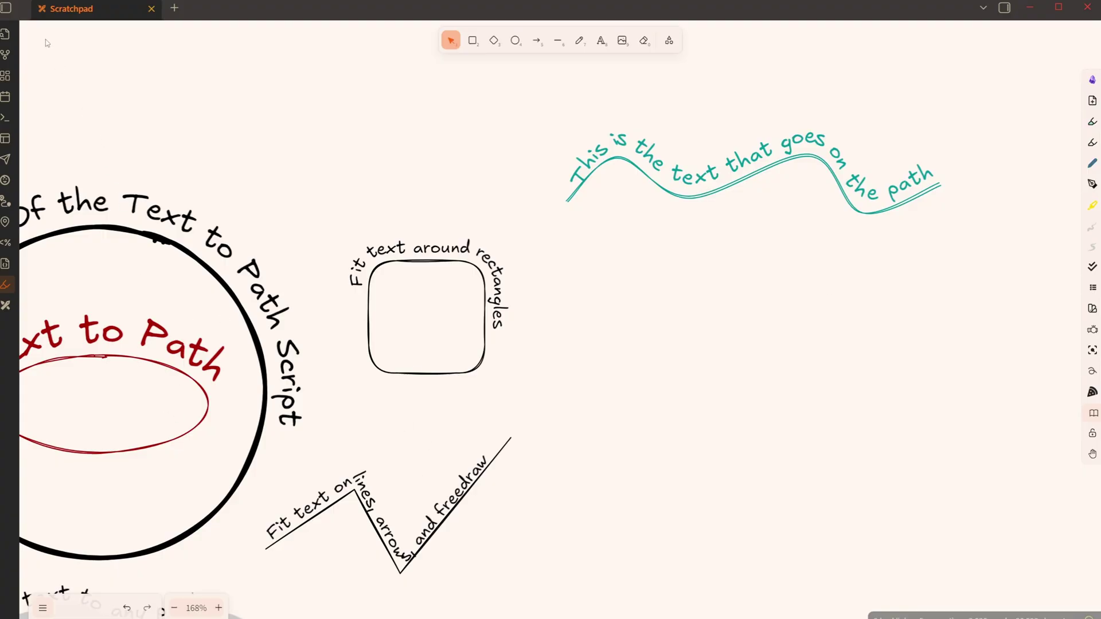
Step: Assign Alt+X as the hotkey for the Text to Path script in Settings > Hotkeys
{"action": "left_click", "coordinate": [7, 8]}
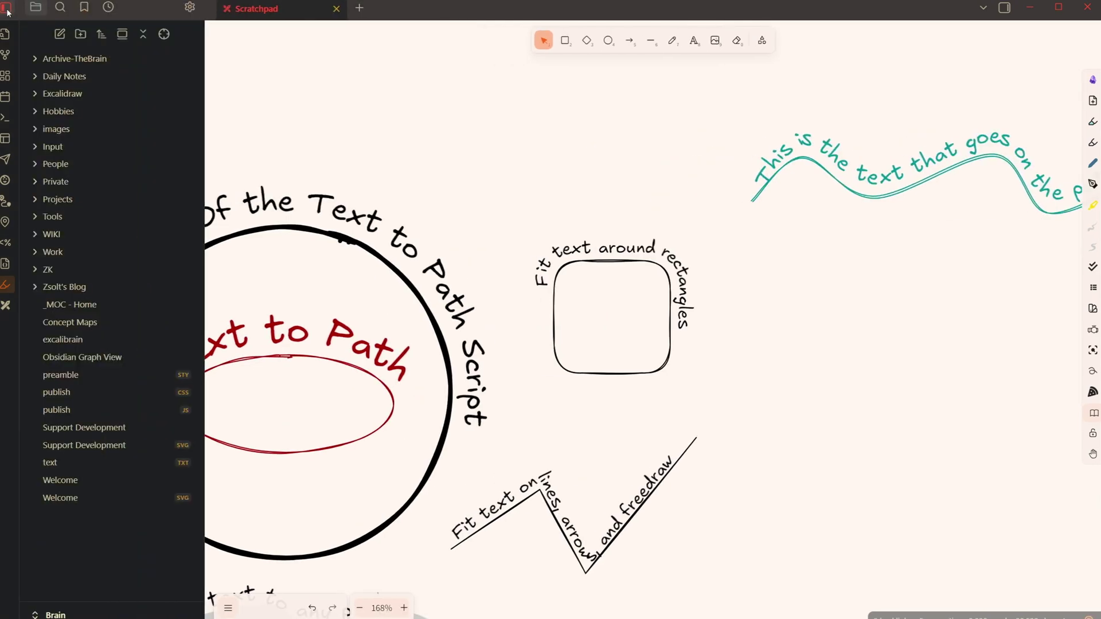
{"action": "left_click", "coordinate": [190, 8]}
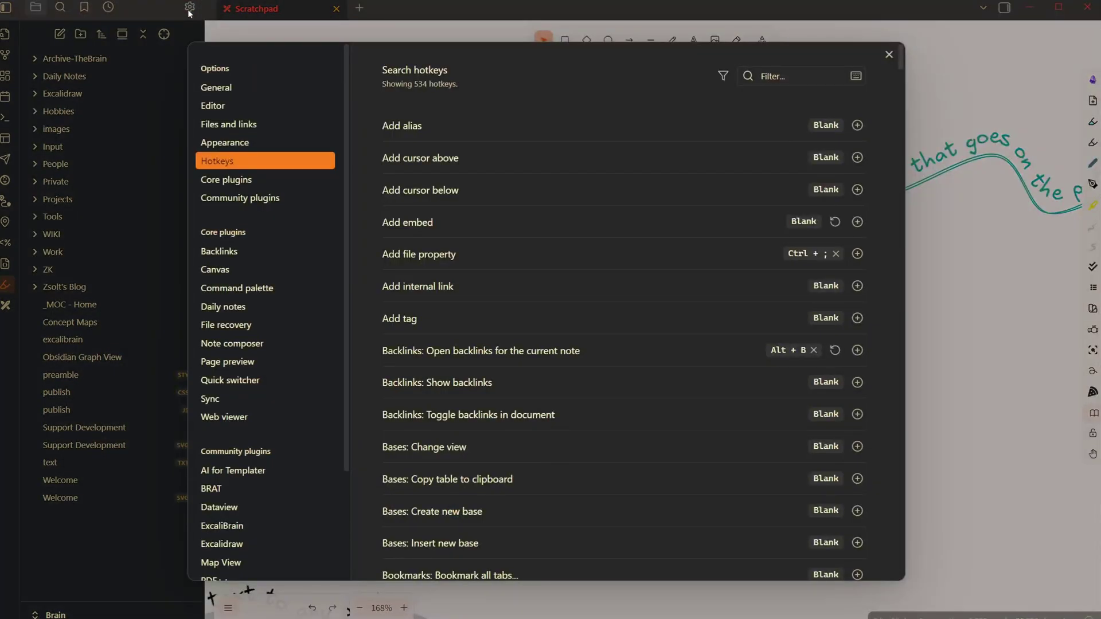
{"action": "left_click", "coordinate": [799, 83]}
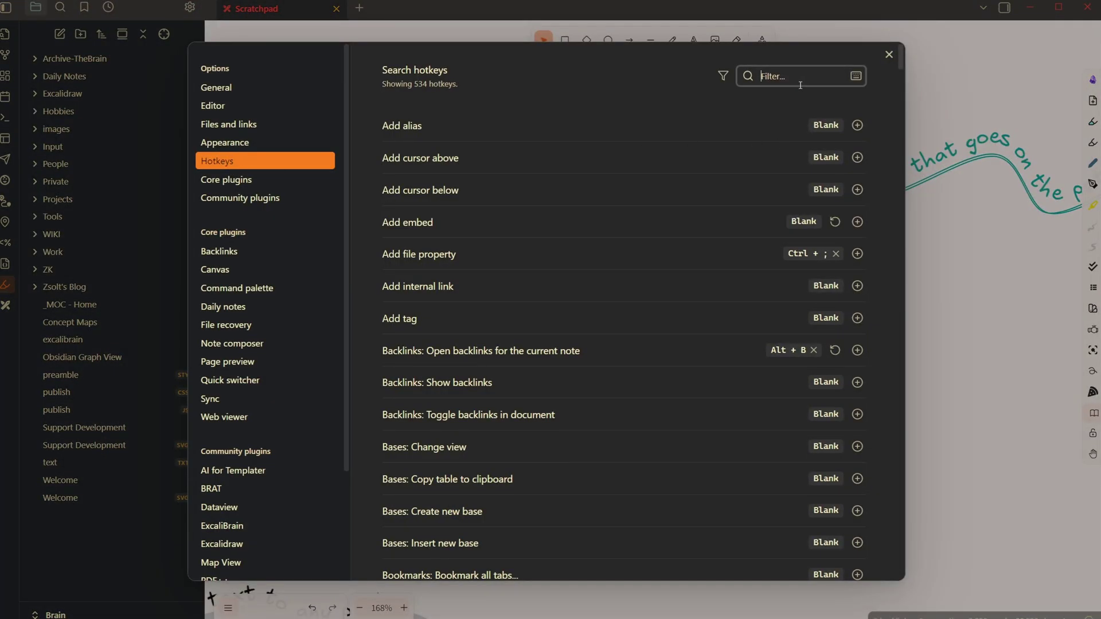
{"action": "type", "text": "text to "}
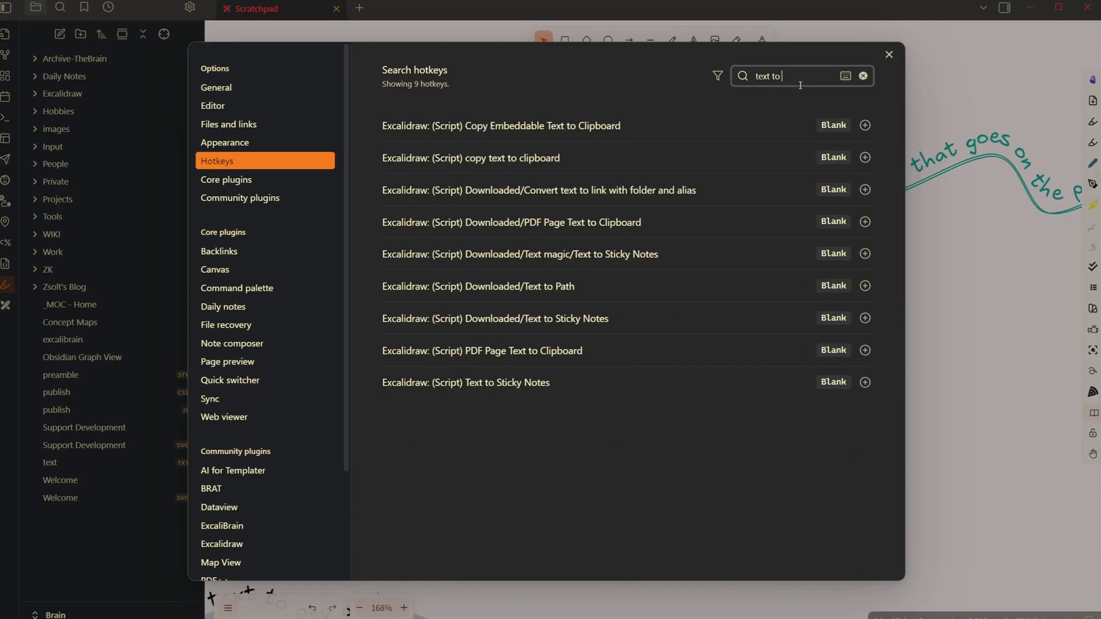
{"action": "type", "text": "pat"}
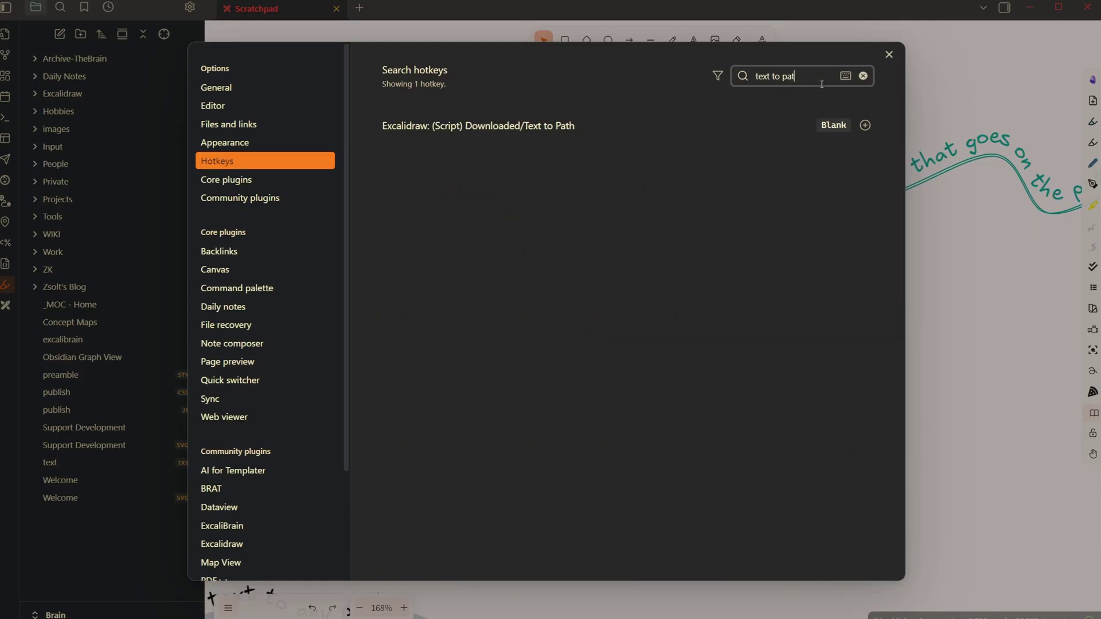
{"action": "left_click", "coordinate": [865, 125]}
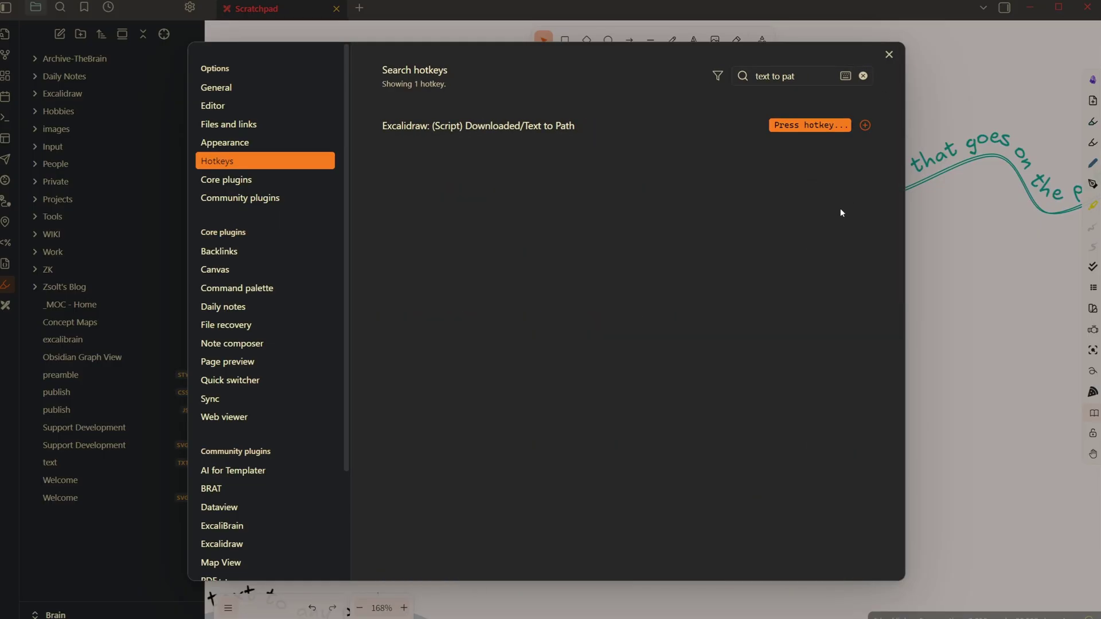
{"action": "key", "text": "alt+x"}
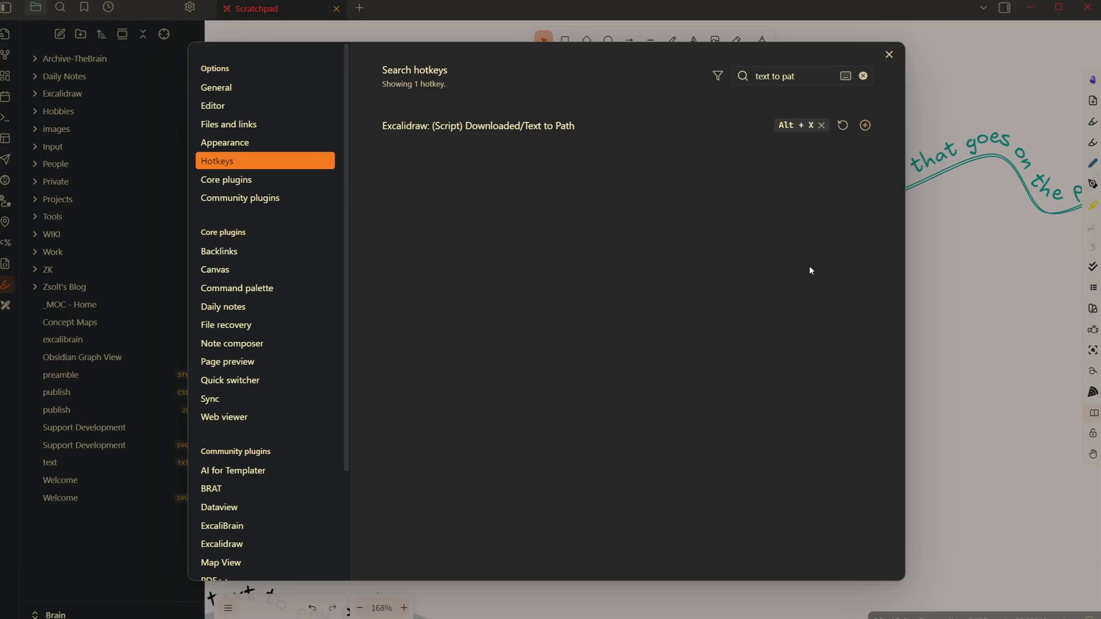
{"action": "key", "text": "Escape"}
{"action": "scroll", "coordinate": [838, 270], "scroll_direction": "right", "scroll_amount": 5}
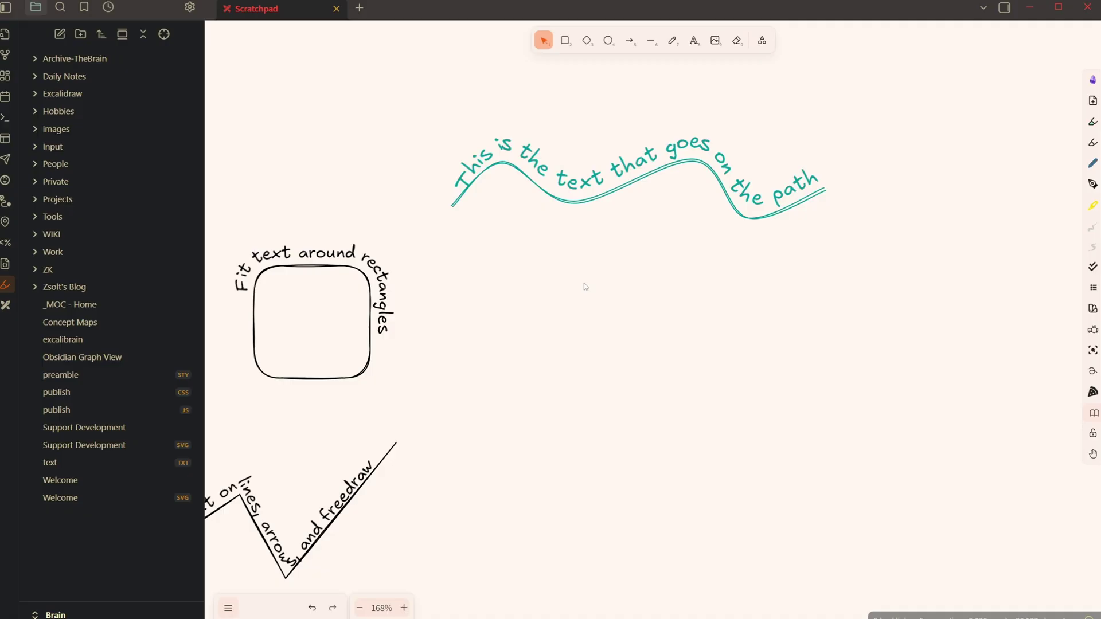
Step: Pull the teal text off the wave and draw a teal circle below it
{"action": "left_click_drag", "start_coordinate": [620, 175], "coordinate": [610, 136]}
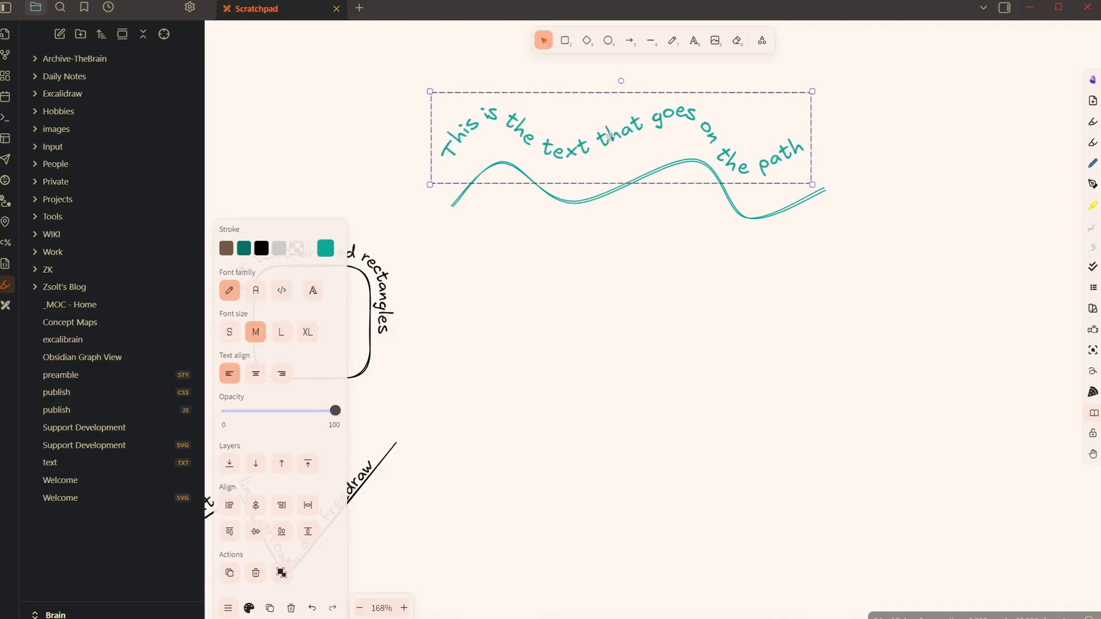
{"action": "left_click", "coordinate": [607, 41]}
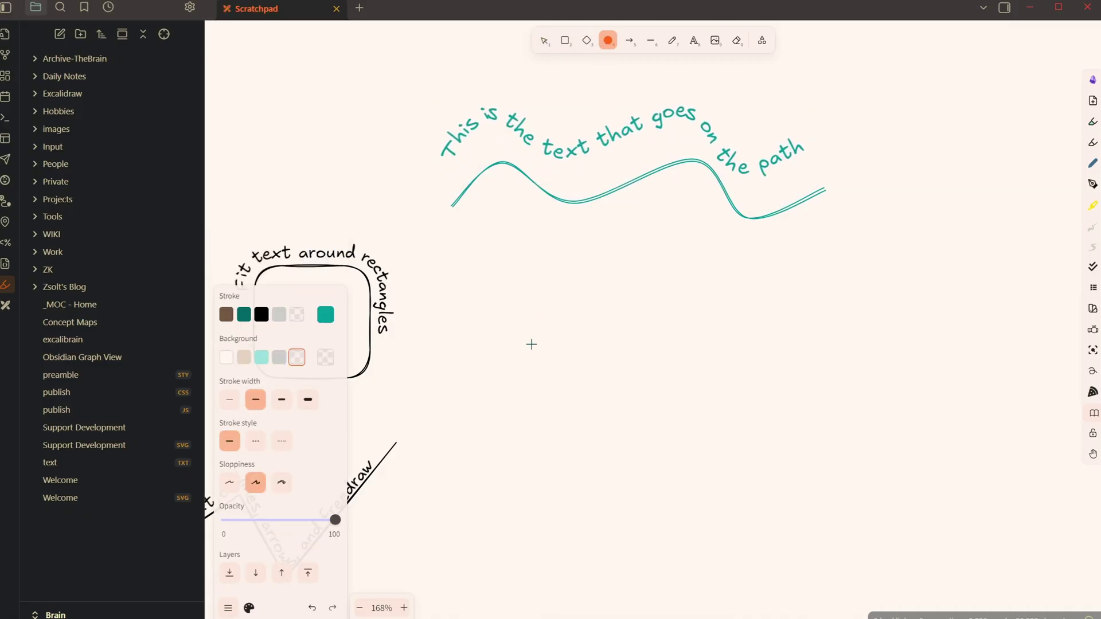
{"action": "left_click_drag", "start_coordinate": [536, 284], "coordinate": [743, 490]}
Step: Run Text to Path on the circle and text with Arch position set to Below
{"action": "left_click", "coordinate": [647, 127], "text": "shift"}
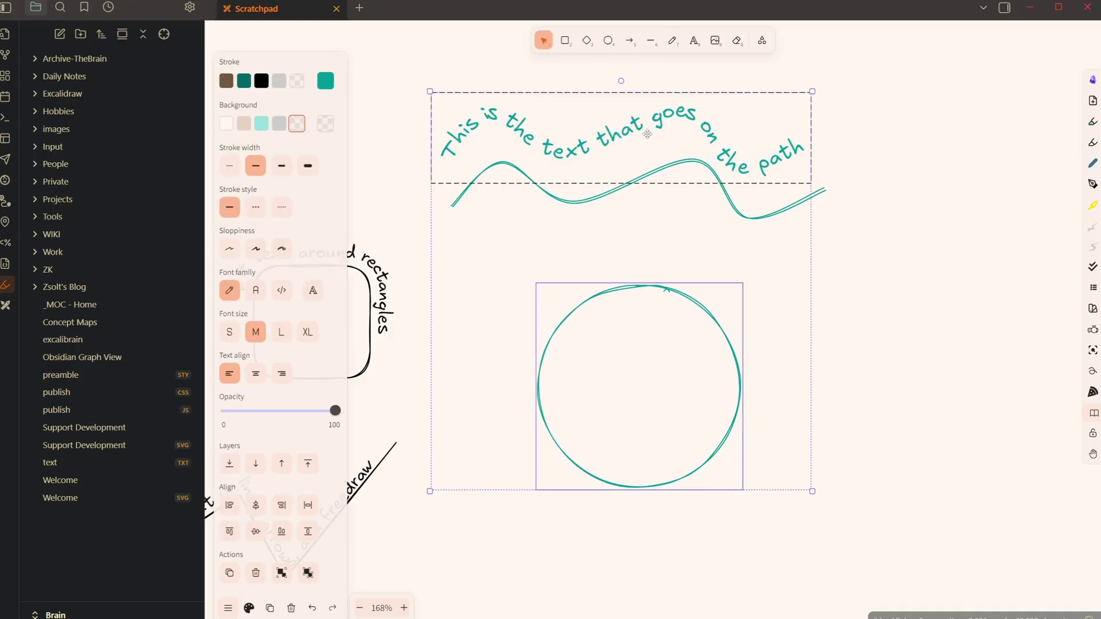
{"action": "double_click", "coordinate": [647, 134]}
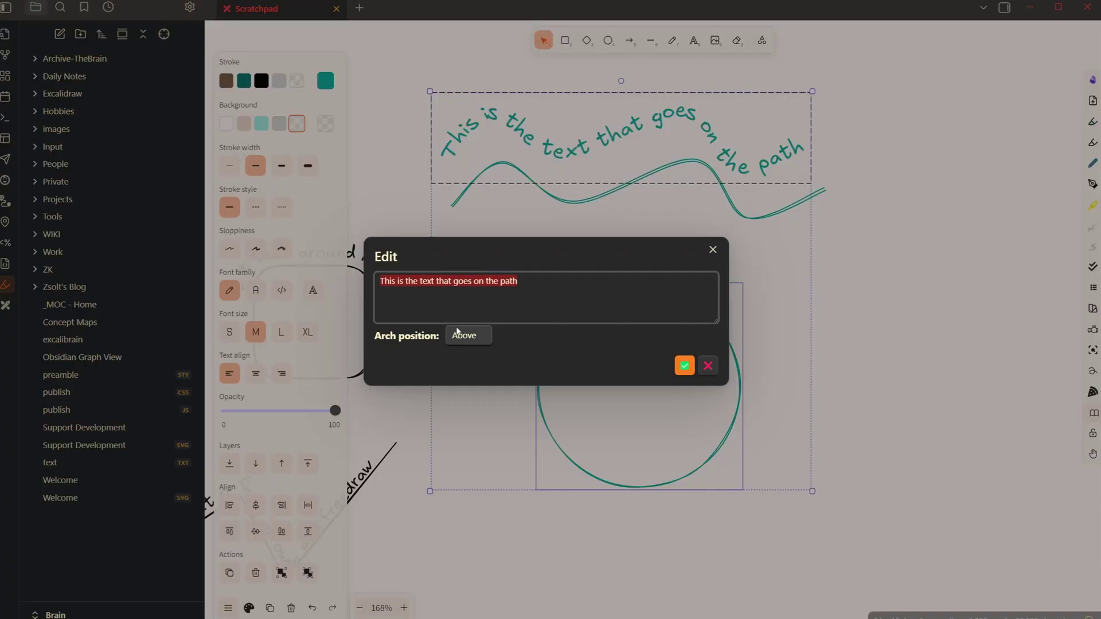
{"action": "left_click", "coordinate": [459, 334]}
{"action": "left_click", "coordinate": [458, 333]}
{"action": "left_click", "coordinate": [462, 339]}
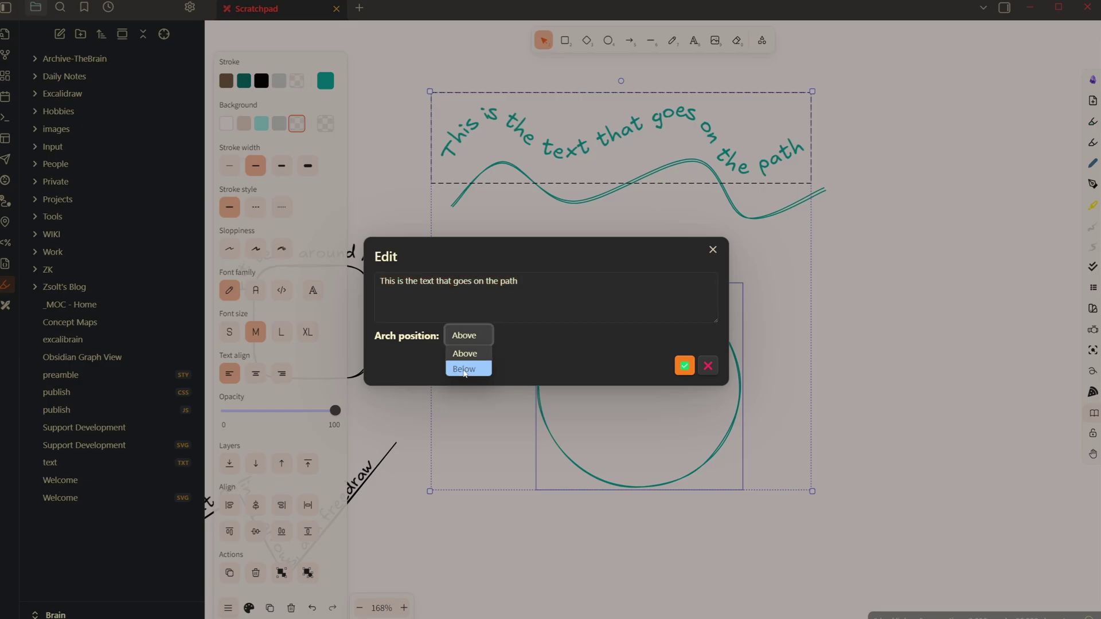
{"action": "left_click", "coordinate": [465, 370]}
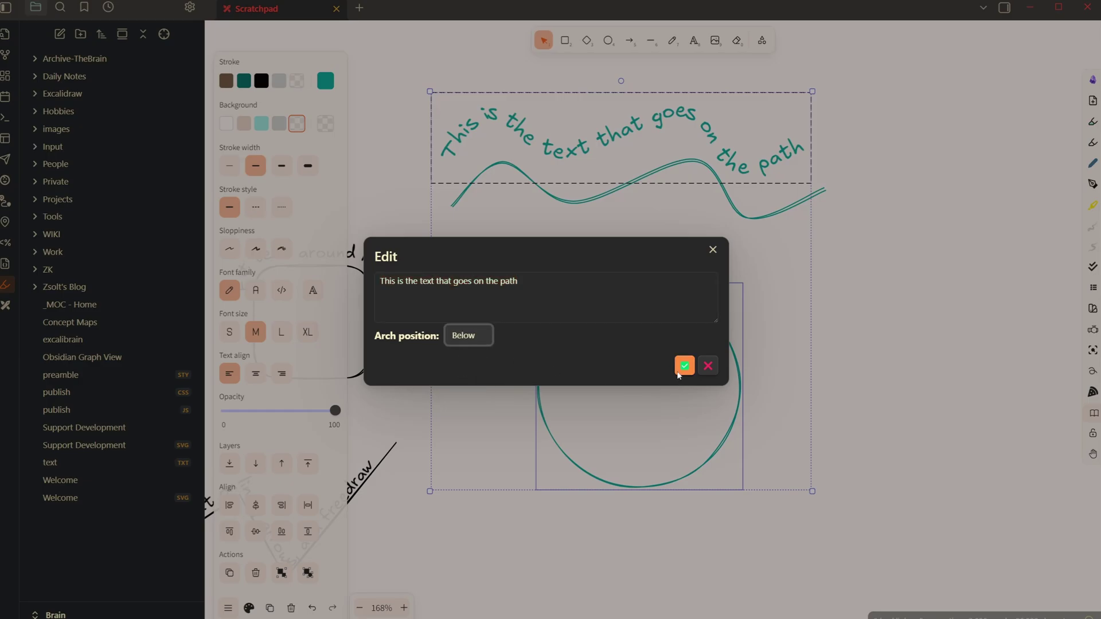
{"action": "left_click", "coordinate": [684, 365]}
{"action": "left_click", "coordinate": [844, 436]}
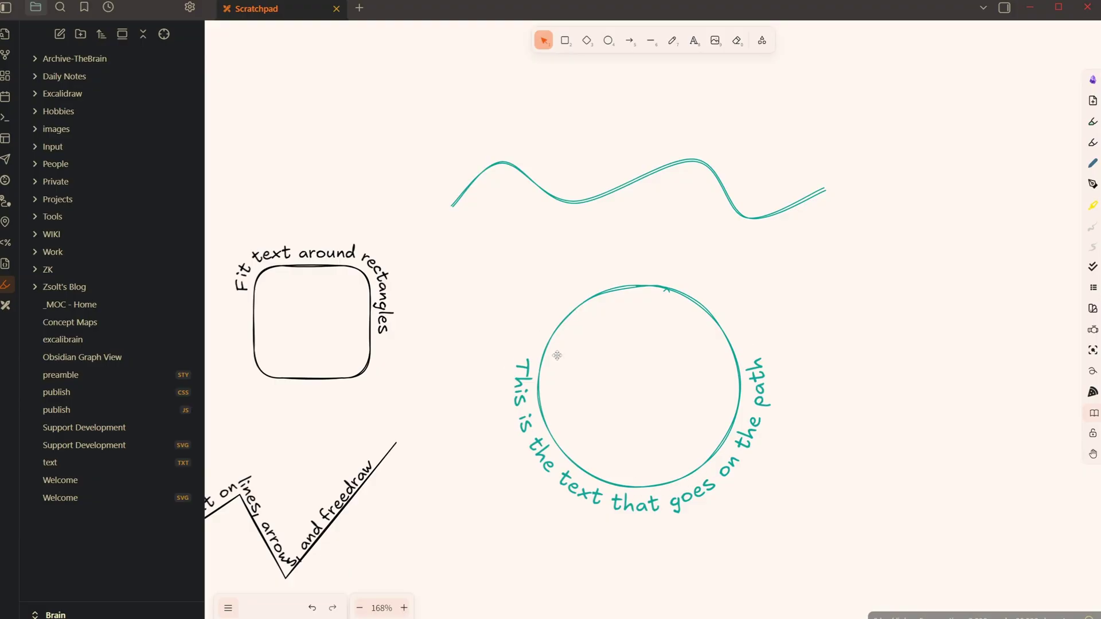
Step: Give the rounded rectangle a beige fill and place it right of the circle
{"action": "scroll", "coordinate": [725, 180], "scroll_direction": "up", "scroll_amount": 3}
{"action": "scroll", "coordinate": [722, 194], "scroll_direction": "down", "scroll_amount": 2}
{"action": "scroll", "coordinate": [722, 195], "scroll_direction": "right", "scroll_amount": 1}
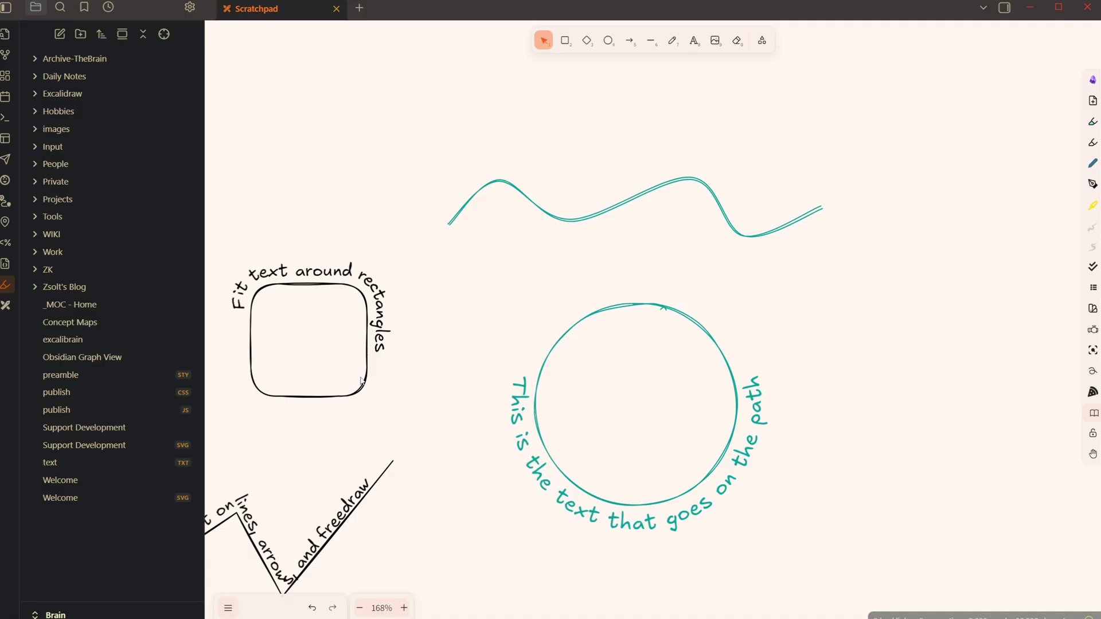
{"action": "left_click_drag", "start_coordinate": [360, 382], "coordinate": [463, 156]}
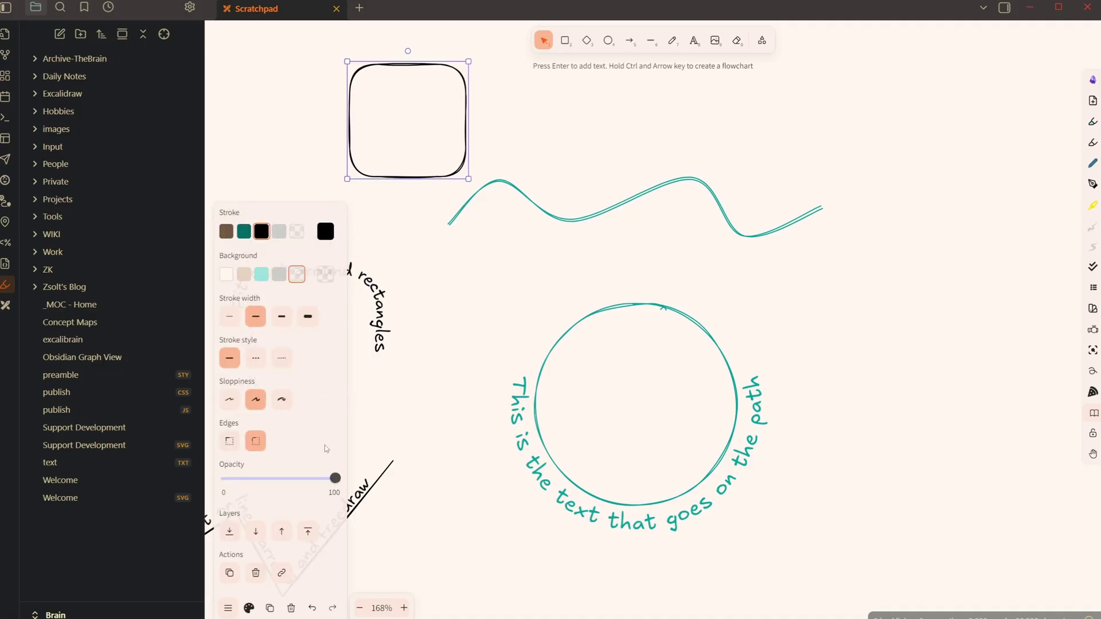
{"action": "left_click", "coordinate": [279, 274]}
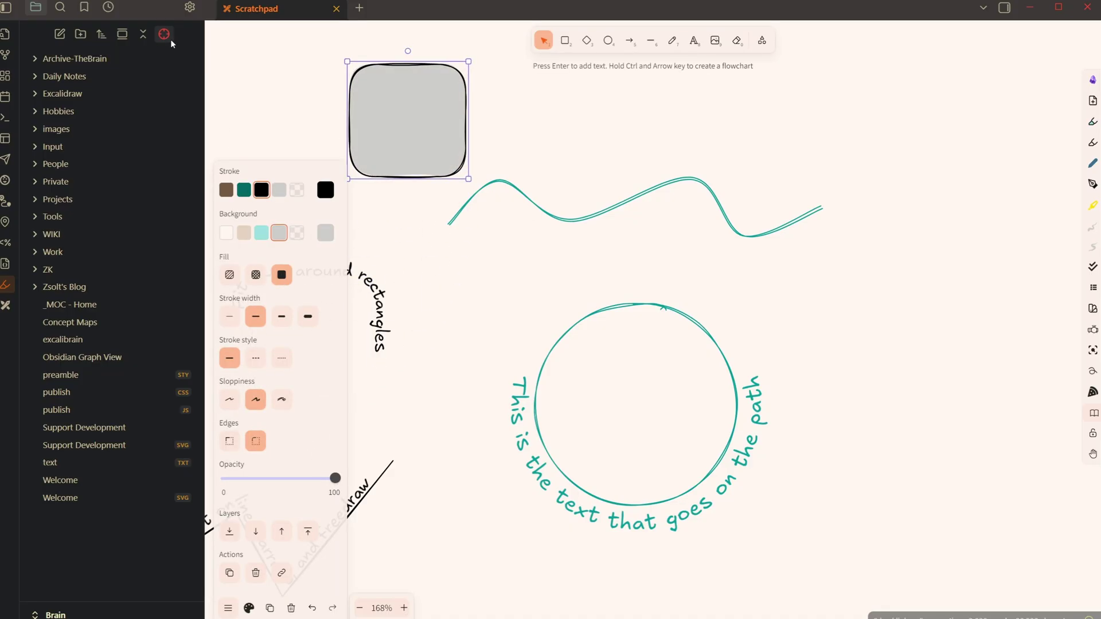
{"action": "left_click", "coordinate": [244, 233]}
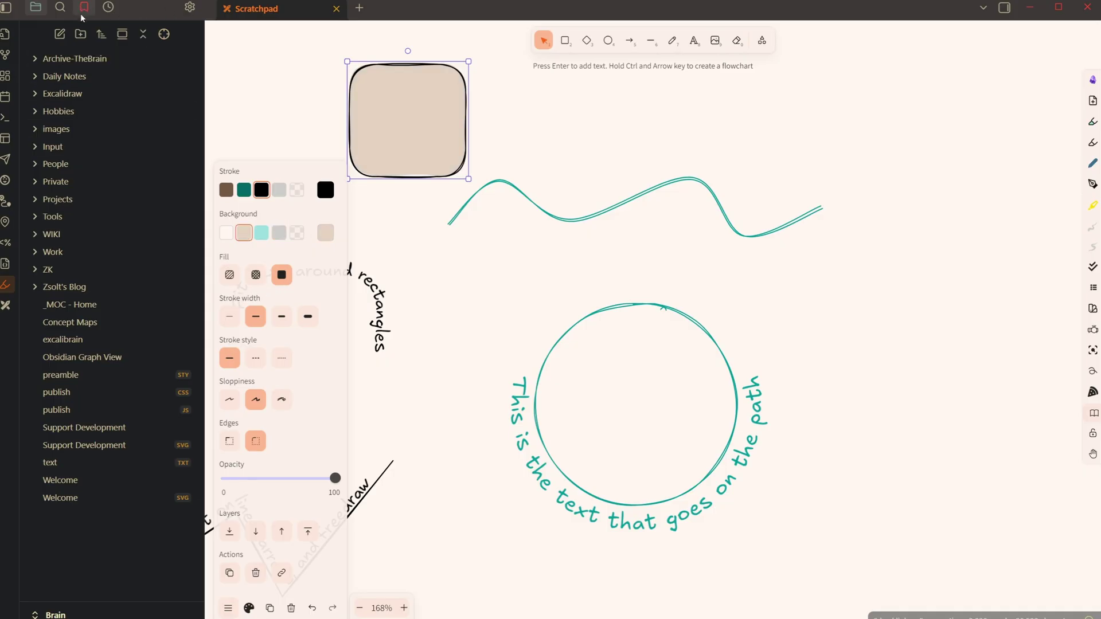
{"action": "left_click", "coordinate": [6, 7]}
{"action": "left_click_drag", "start_coordinate": [211, 125], "coordinate": [648, 314]}
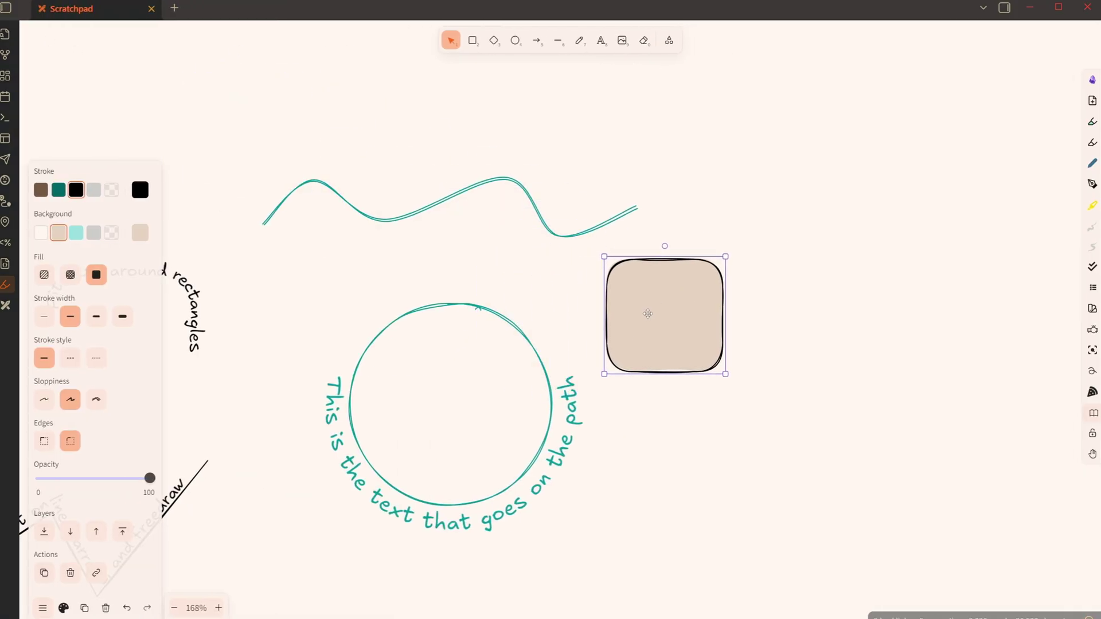
Step: Draw a grey freehand branch up from the rectangle and run Text to Path on it with the text
{"action": "left_click", "coordinate": [1091, 227]}
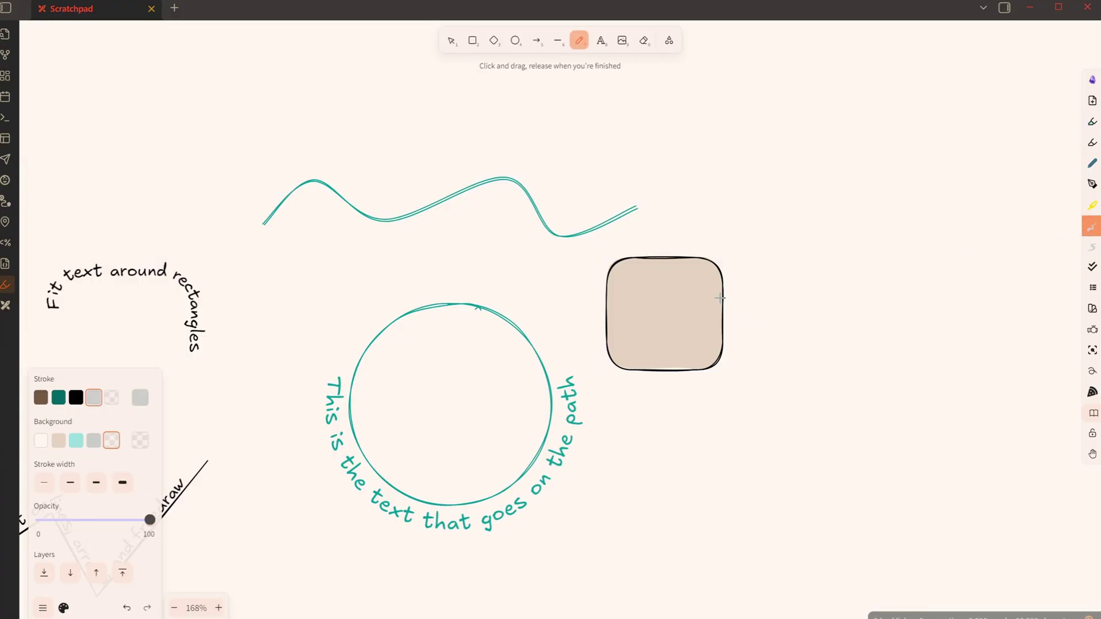
{"action": "mouse_move", "coordinate": [727, 316]}
{"action": "left_mouse_down"}
{"action": "mouse_move", "coordinate": [785, 288]}
{"action": "mouse_move", "coordinate": [849, 176]}
{"action": "mouse_move", "coordinate": [917, 133]}
{"action": "left_mouse_up"}
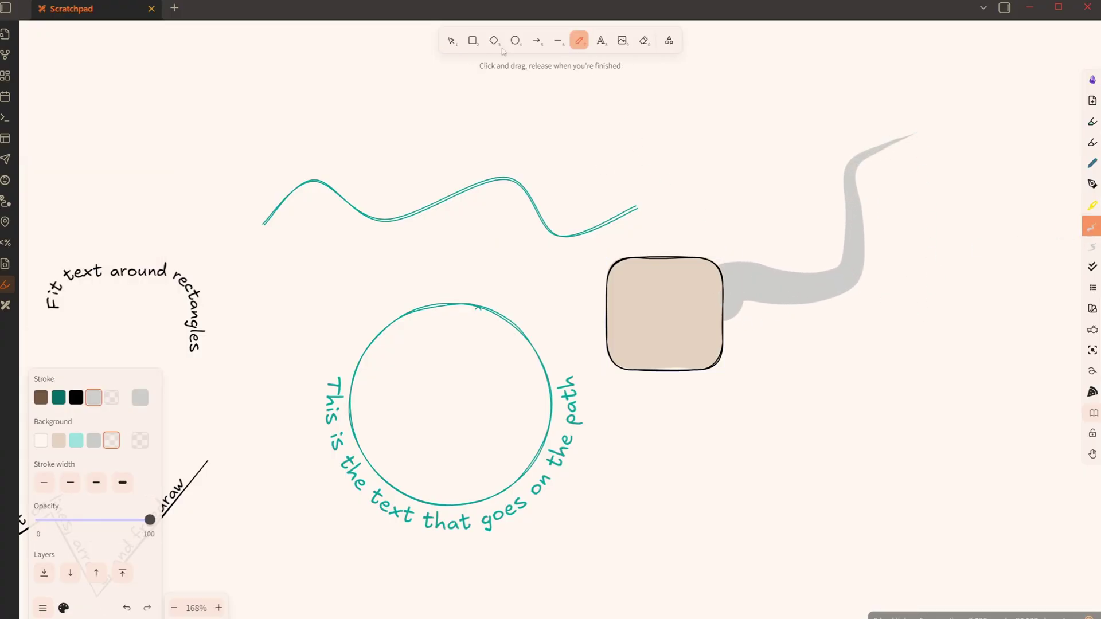
{"action": "left_click", "coordinate": [452, 42]}
{"action": "left_click", "coordinate": [565, 426]}
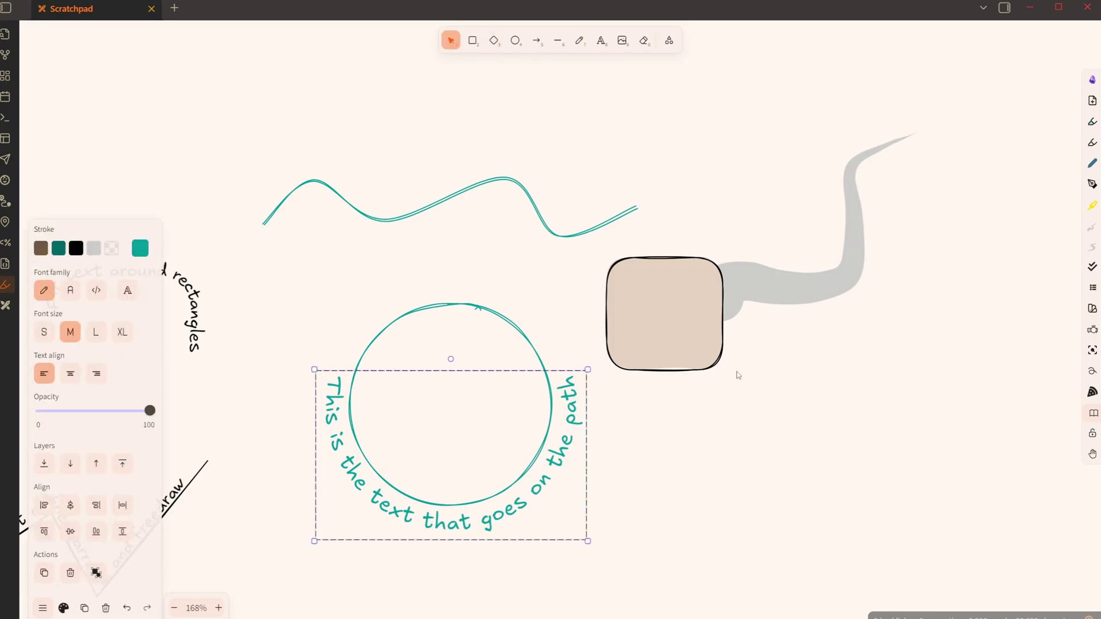
{"action": "left_click", "coordinate": [794, 286], "text": "shift"}
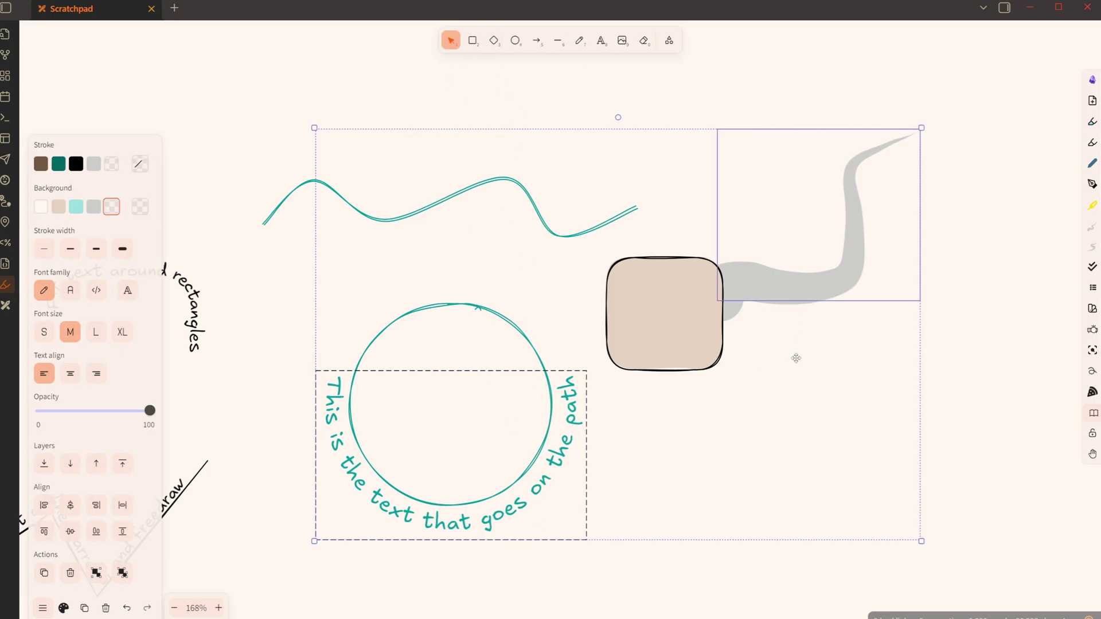
{"action": "key", "text": "Return"}
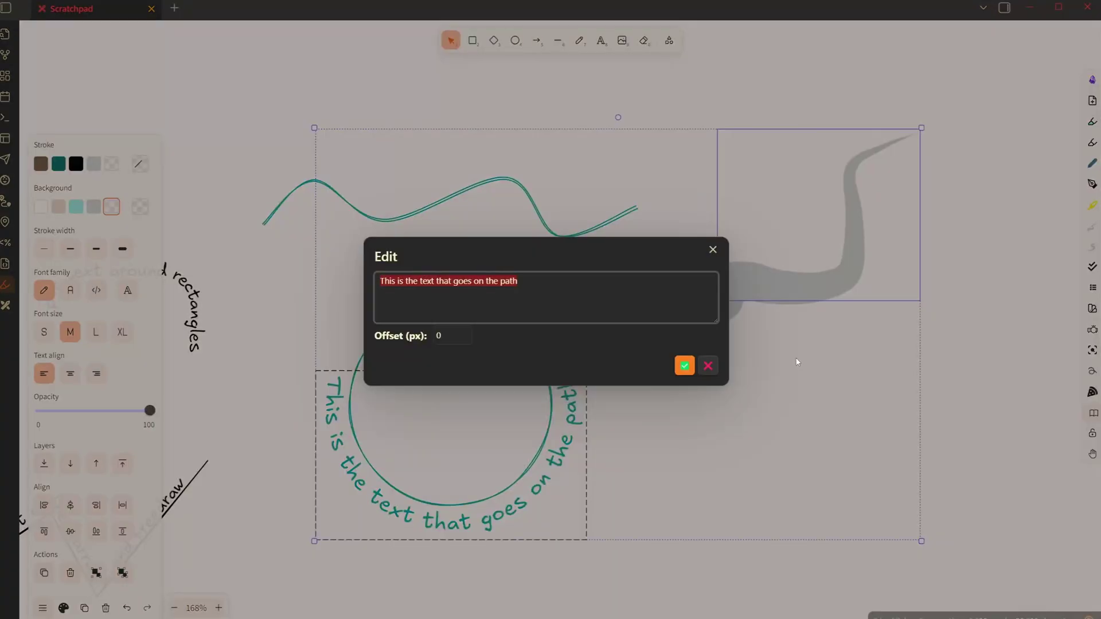
Step: Place the teal text along the grey freehand branch at size S, offset 60 px
{"action": "left_click", "coordinate": [684, 366]}
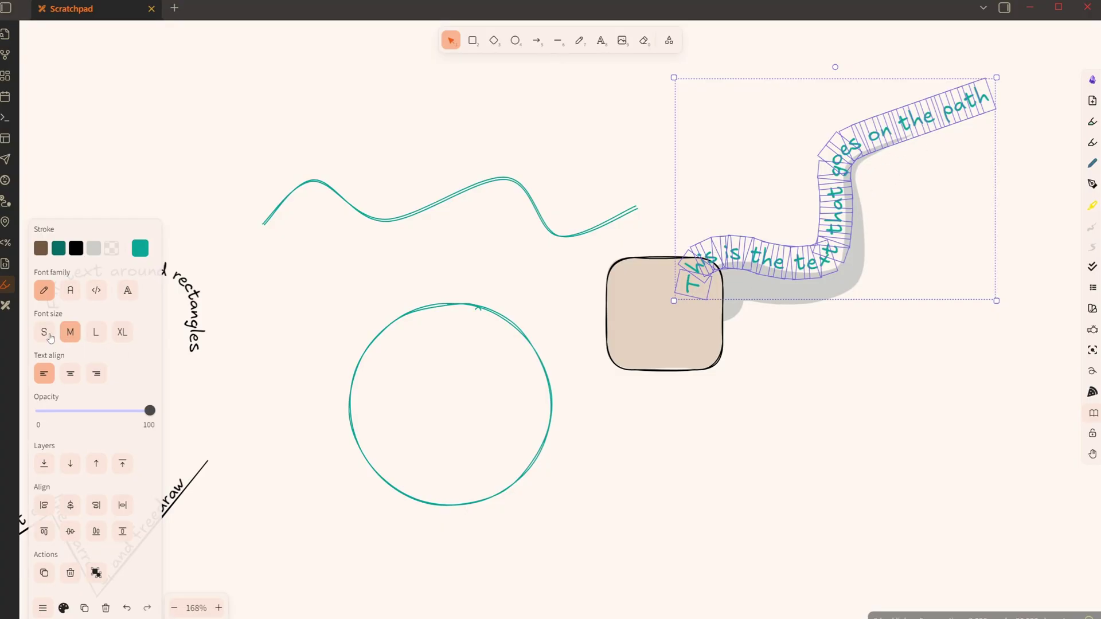
{"action": "left_click", "coordinate": [50, 338]}
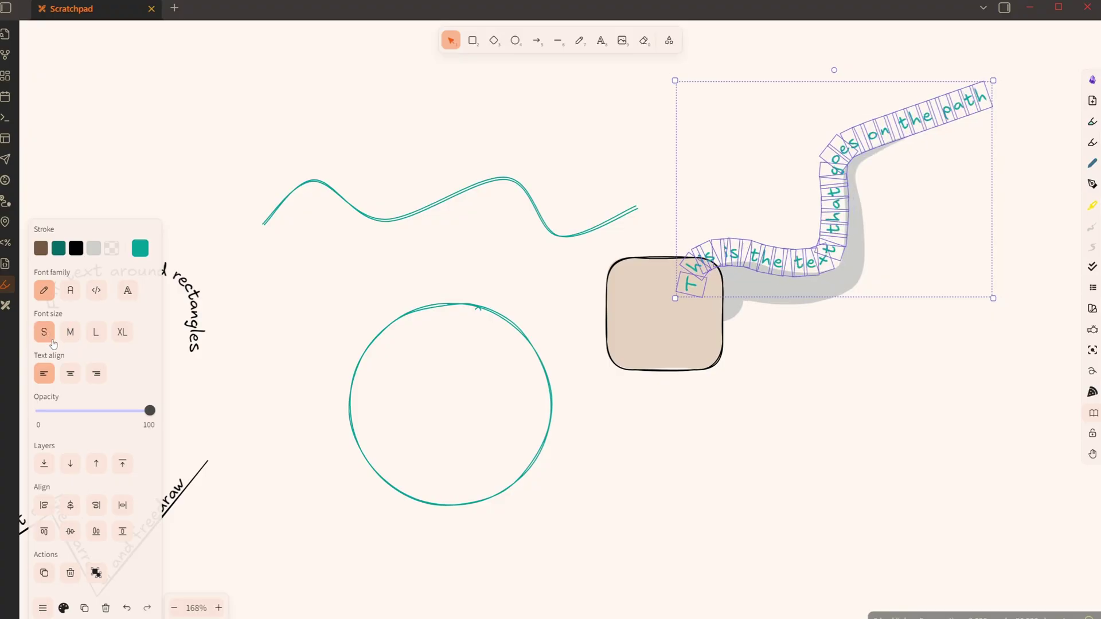
{"action": "key", "text": "Return"}
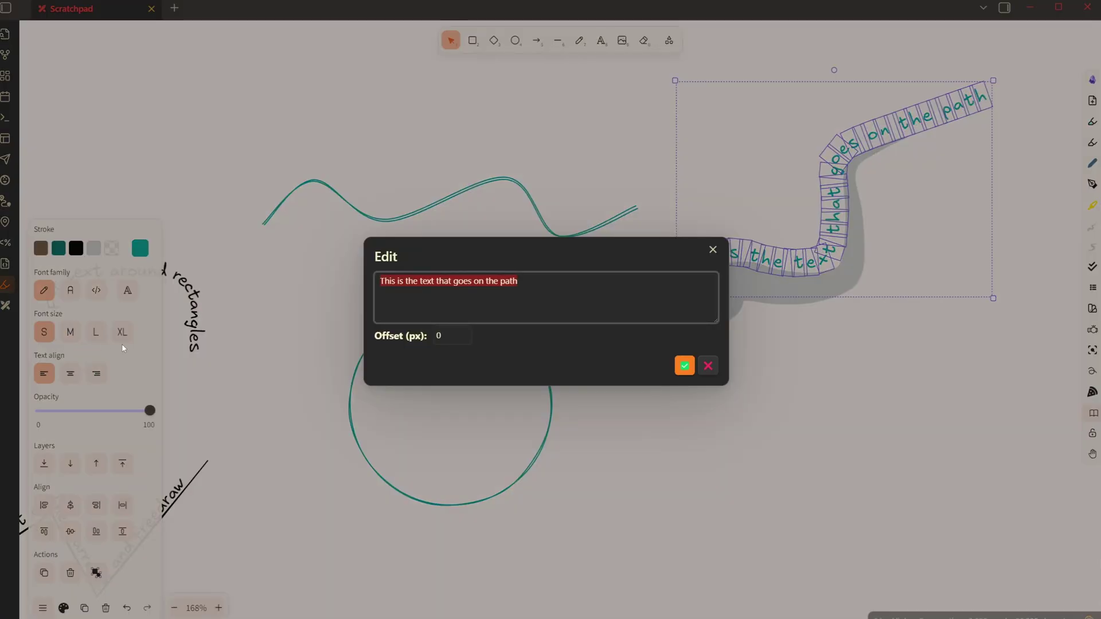
{"action": "left_click", "coordinate": [447, 338]}
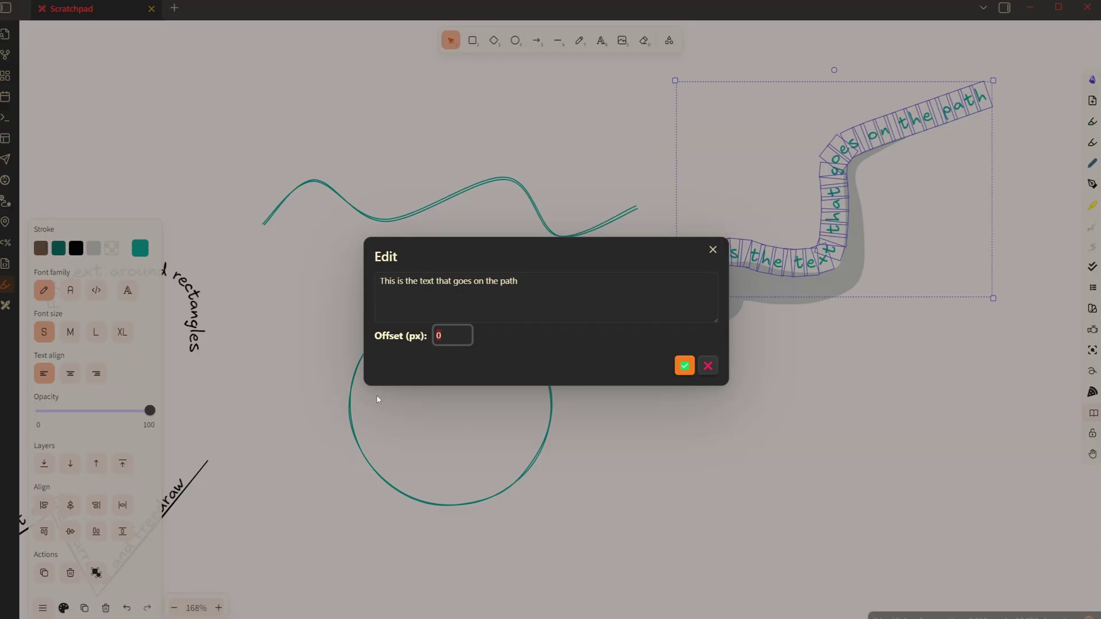
{"action": "type", "text": "60"}
{"action": "left_click", "coordinate": [684, 367]}
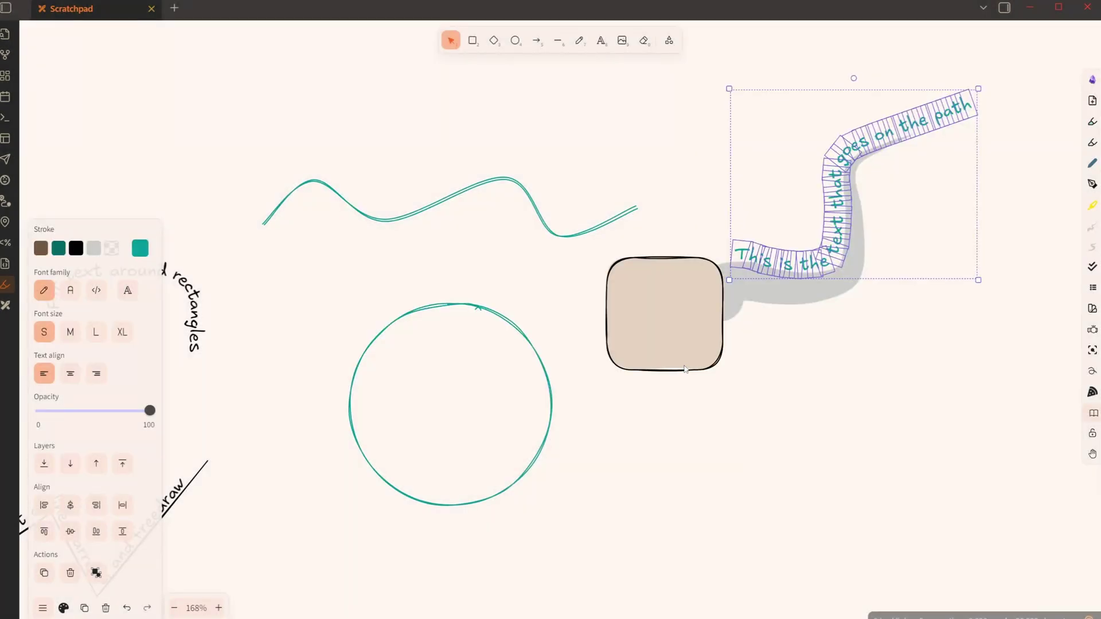
{"action": "left_click", "coordinate": [841, 414]}
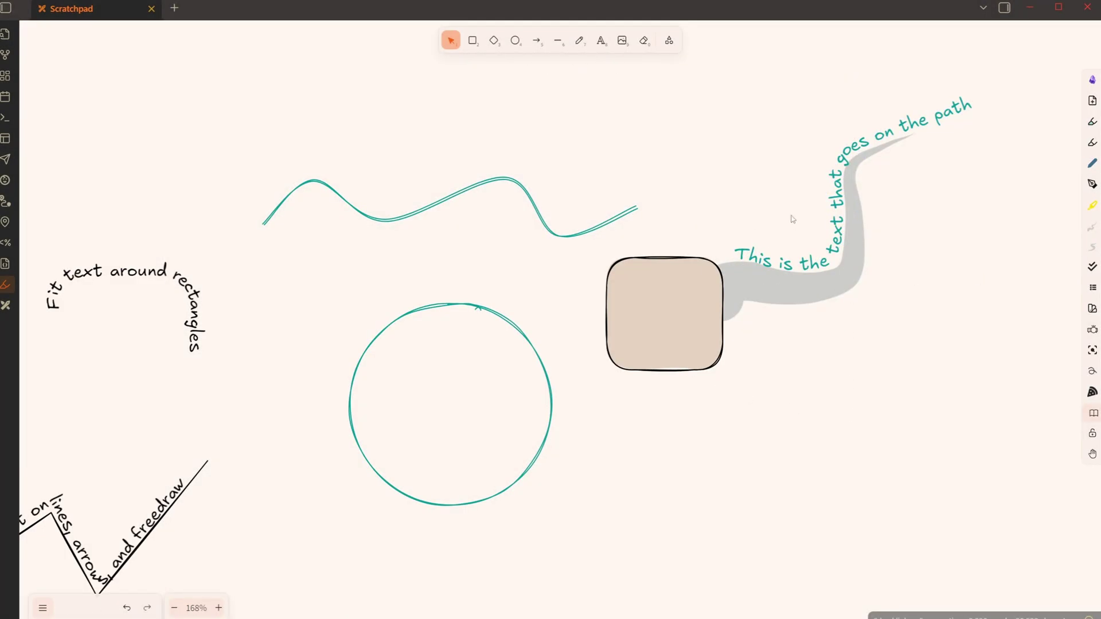
Step: Draw a second grey freedraw branch and fit 'This text that goes on the branch' along it
{"action": "left_click", "coordinate": [1091, 227]}
{"action": "mouse_move", "coordinate": [711, 361]}
{"action": "left_mouse_down"}
{"action": "mouse_move", "coordinate": [917, 465]}
{"action": "mouse_move", "coordinate": [953, 459]}
{"action": "left_mouse_up"}
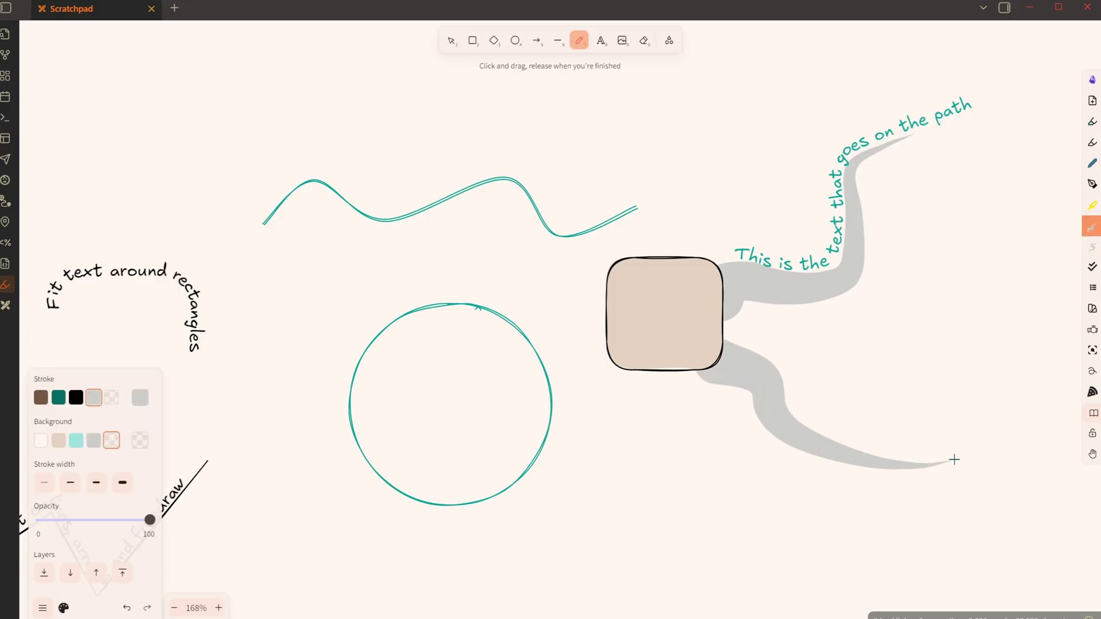
{"action": "left_click", "coordinate": [451, 41]}
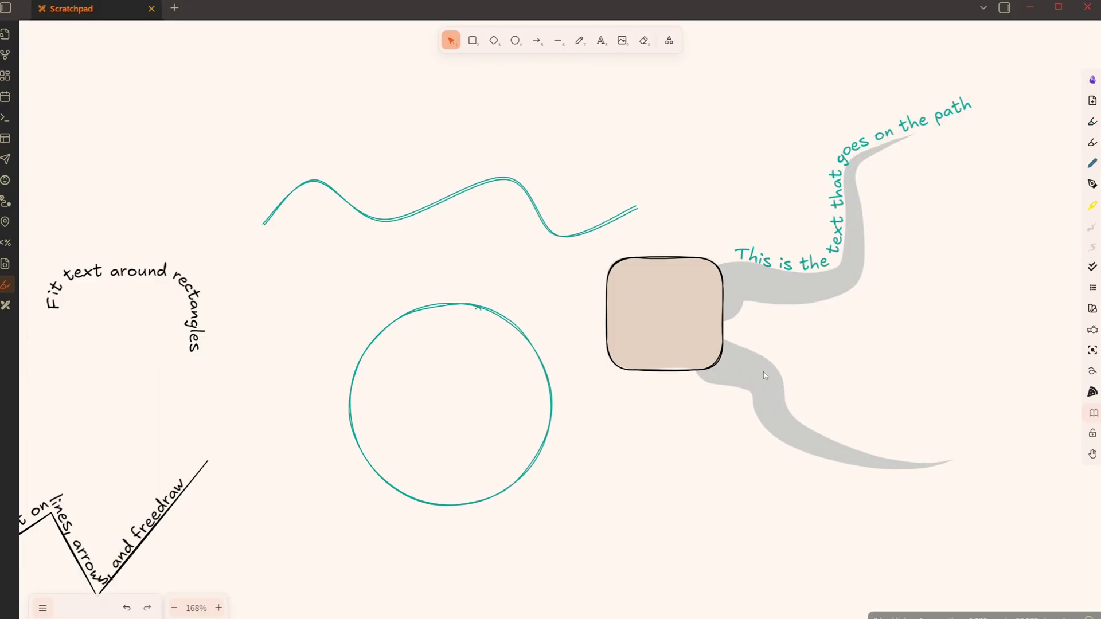
{"action": "left_click", "coordinate": [764, 376]}
{"action": "key", "text": "ctrl+shift+t"}
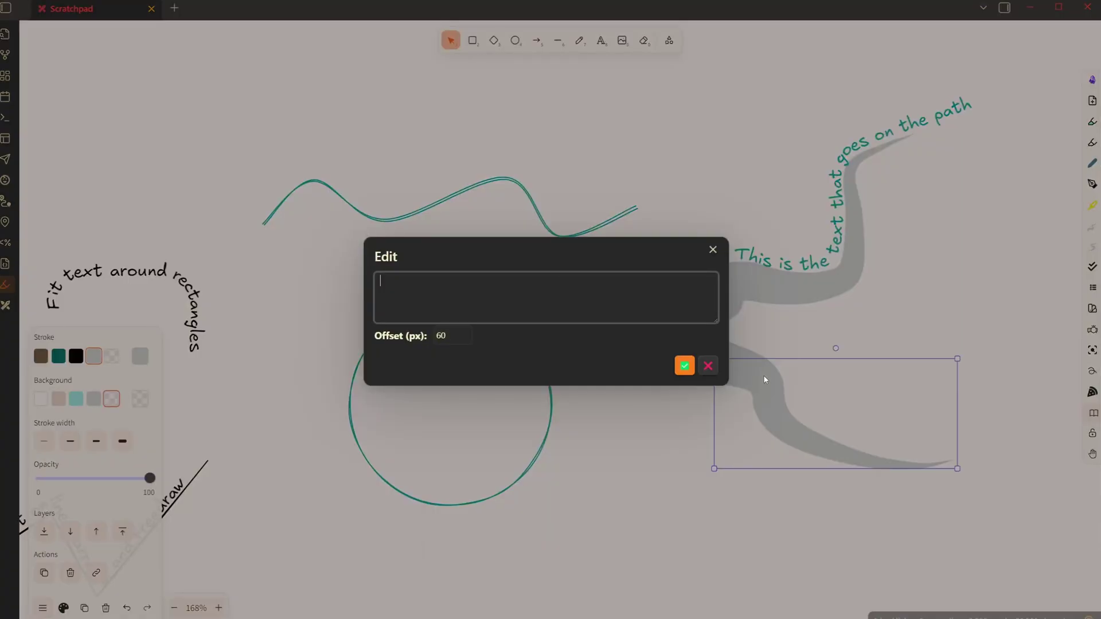
{"action": "type", "text": "Thi i"}
{"action": "type", "text": " text that go"}
{"action": "type", "text": "es on the bran"}
{"action": "type", "text": "ch"}
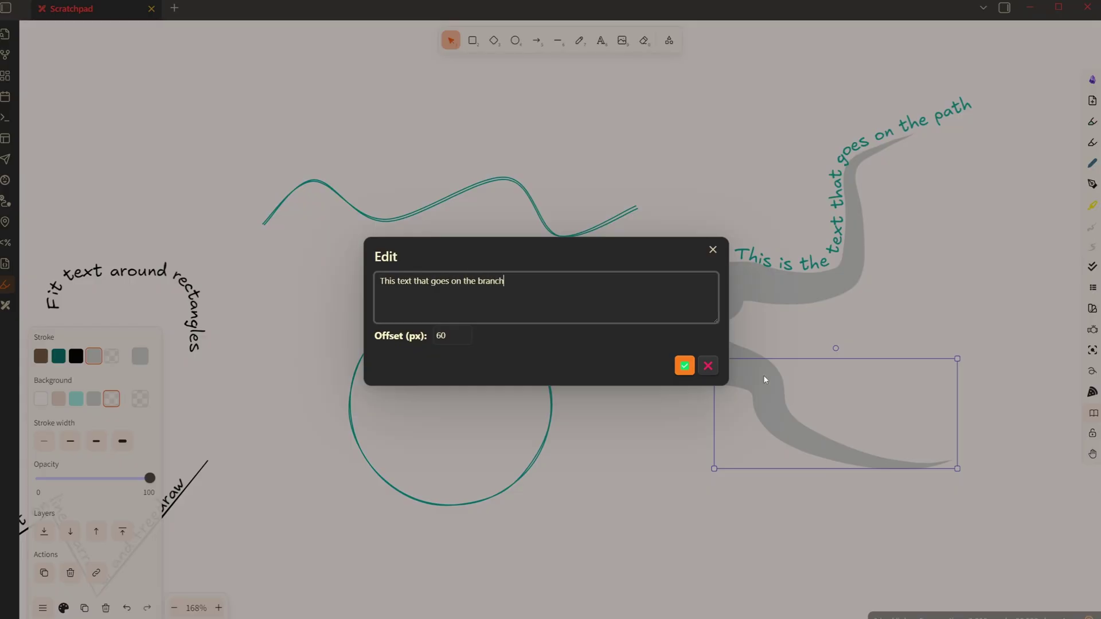
{"action": "key", "text": "ctrl+Return"}
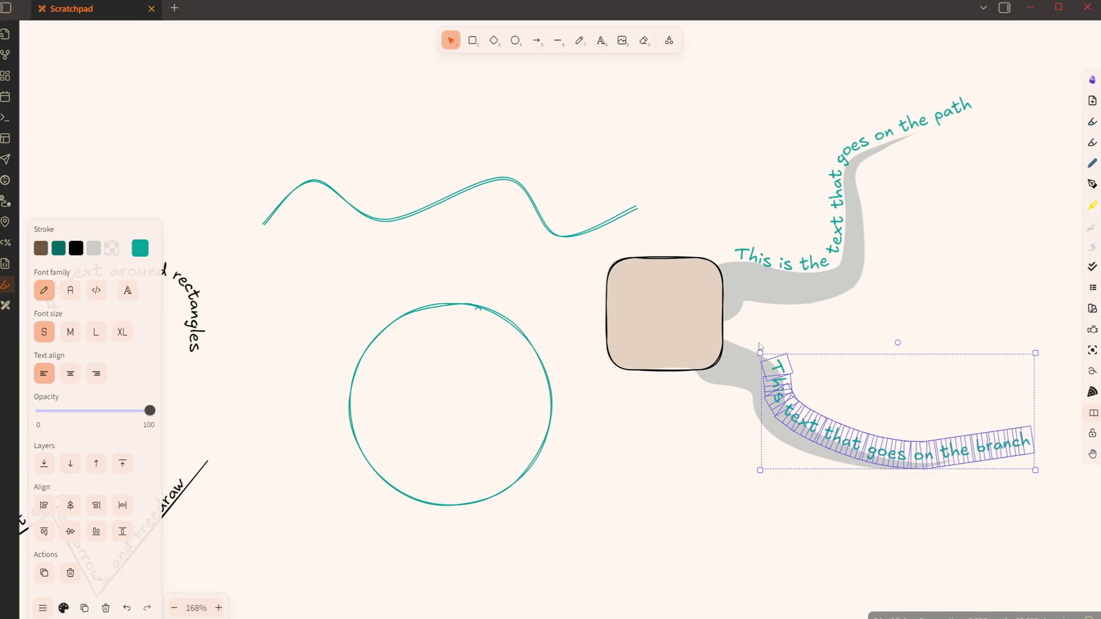
Step: Set the branch text's offset to 0 and slide it slightly along the branch
{"action": "key", "text": "Return"}
{"action": "key", "text": "Tab"}
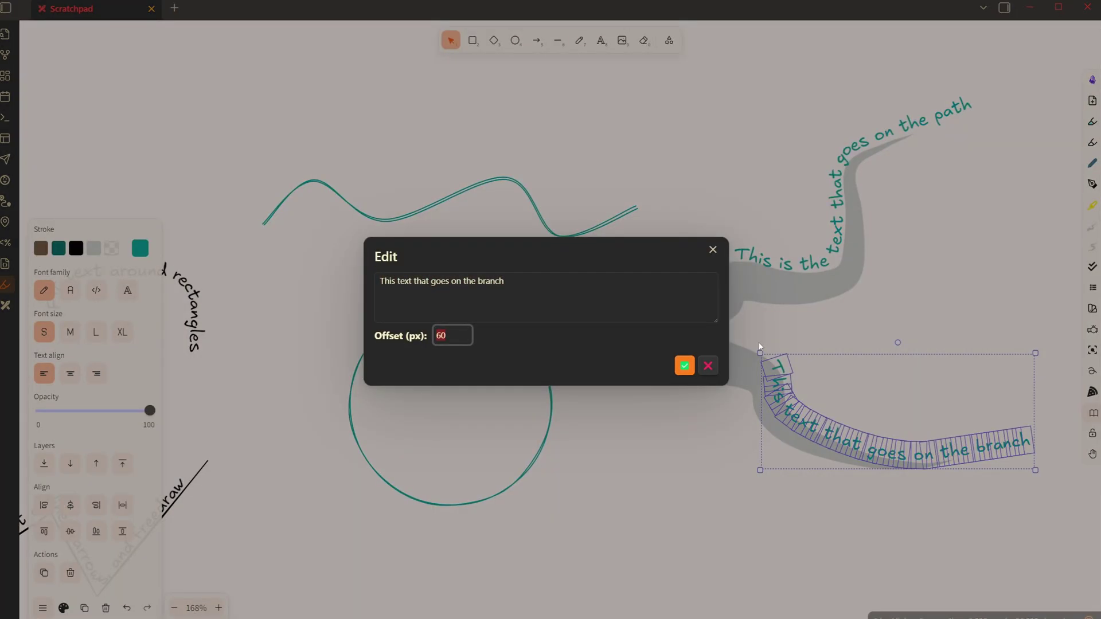
{"action": "type", "text": "0"}
{"action": "key", "text": "Return"}
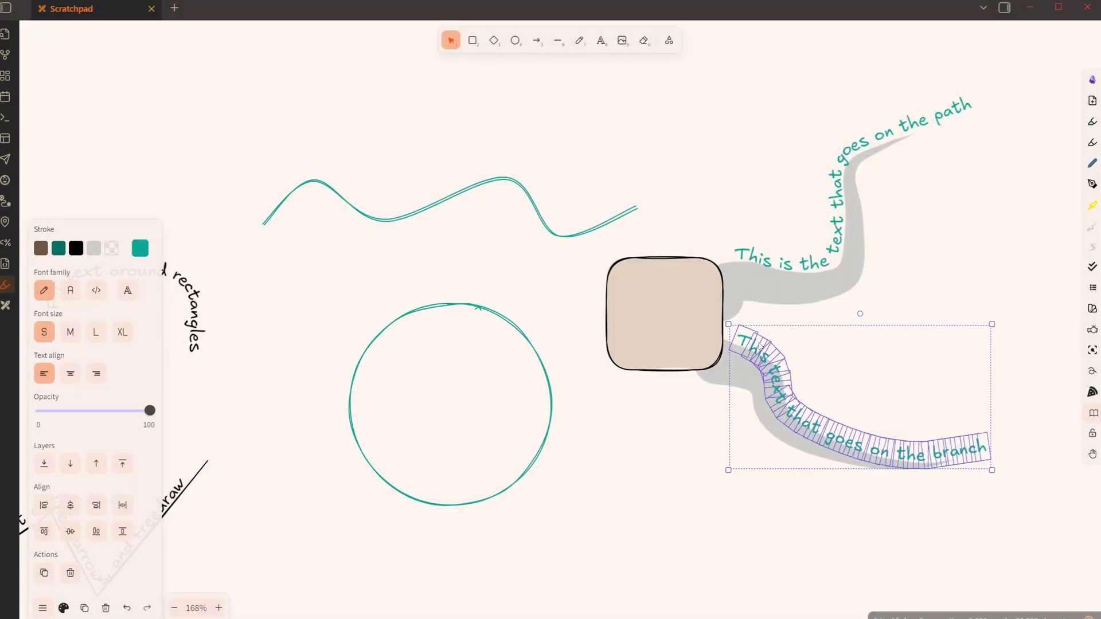
{"action": "left_click", "coordinate": [823, 516]}
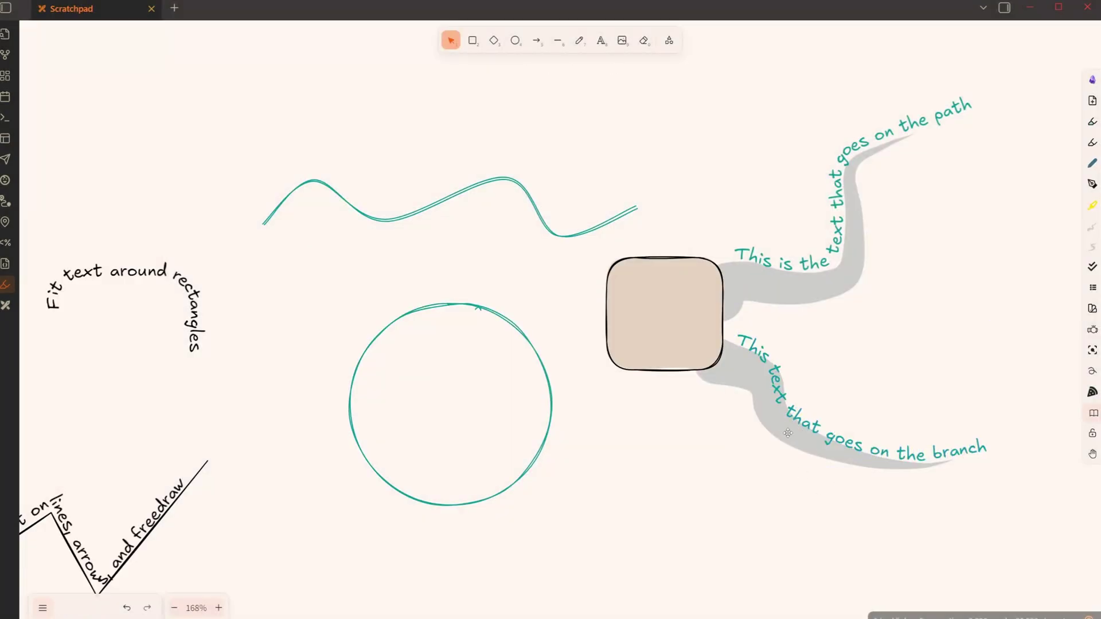
{"action": "left_click", "coordinate": [782, 403]}
{"action": "left_click_drag", "start_coordinate": [782, 404], "coordinate": [788, 402]}
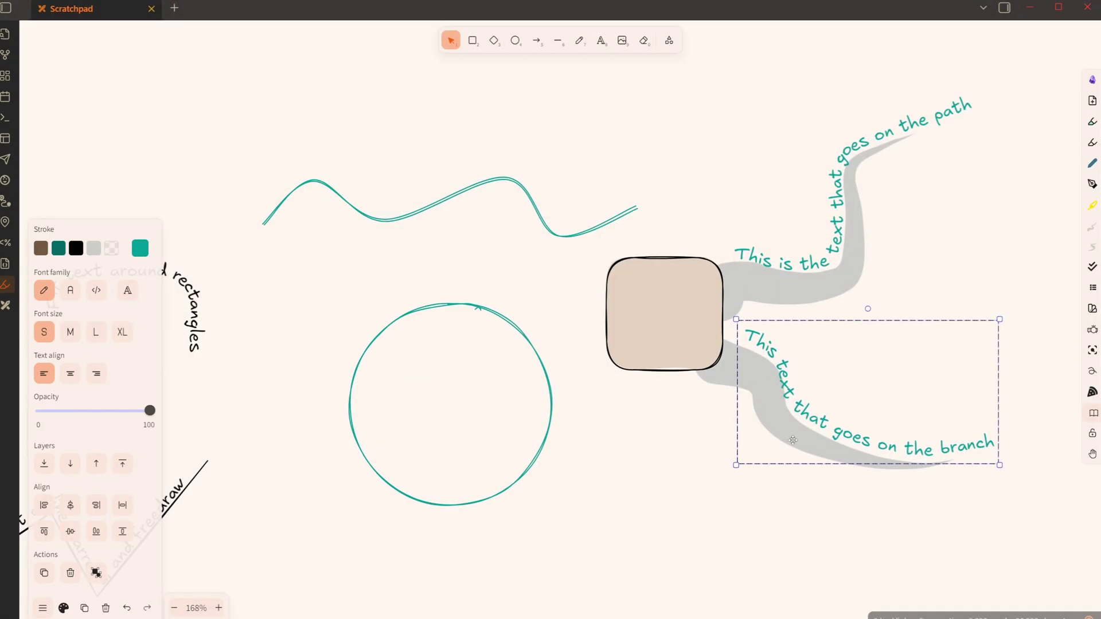
Step: Draw a rounded rectangle below-right of the circle
{"action": "left_click", "coordinate": [784, 517]}
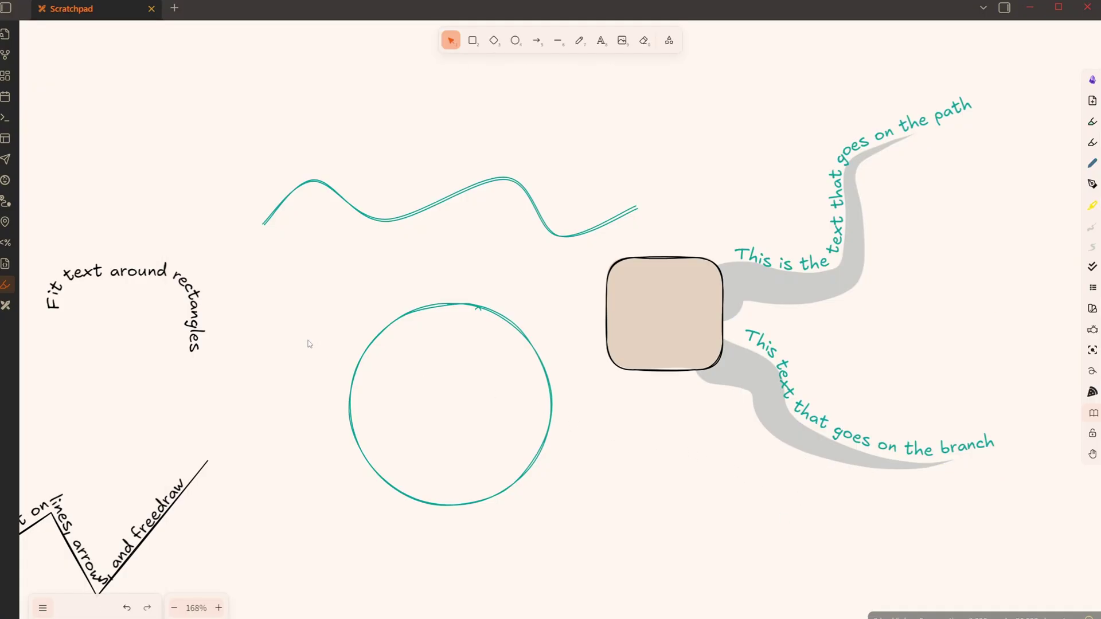
{"action": "left_click", "coordinate": [472, 41]}
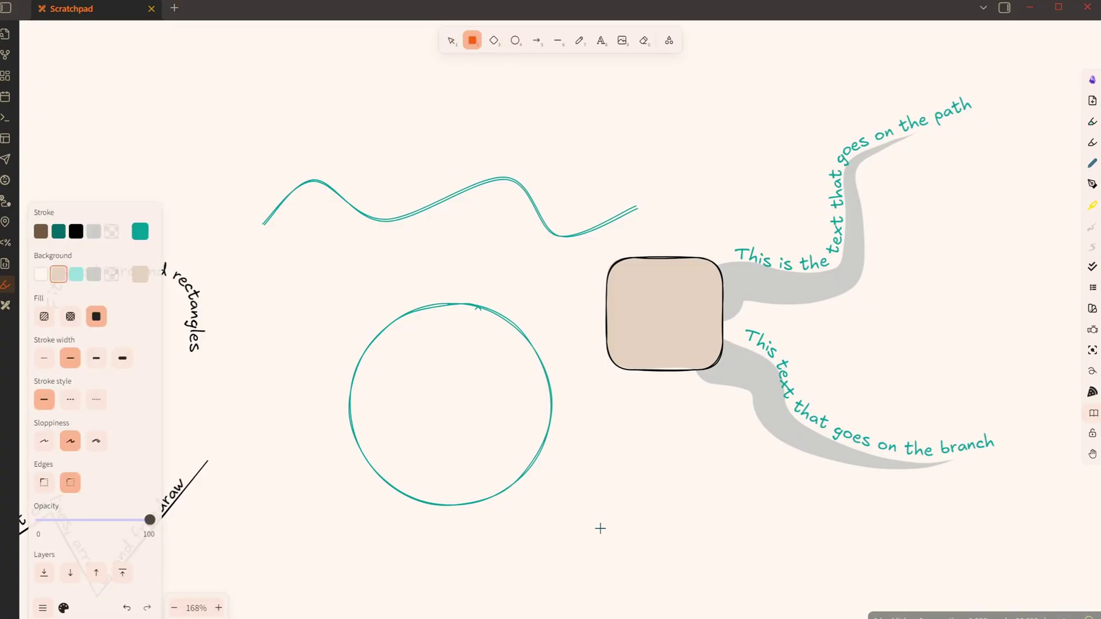
{"action": "mouse_move", "coordinate": [591, 447]}
{"action": "left_mouse_down"}
{"action": "mouse_move", "coordinate": [616, 485]}
{"action": "mouse_move", "coordinate": [725, 578]}
{"action": "left_mouse_up"}
Step: Wrap 'This is text around a rectangle' around the rectangle via Text to Path, nudging it up-left
{"action": "key", "text": "ctrl+p"}
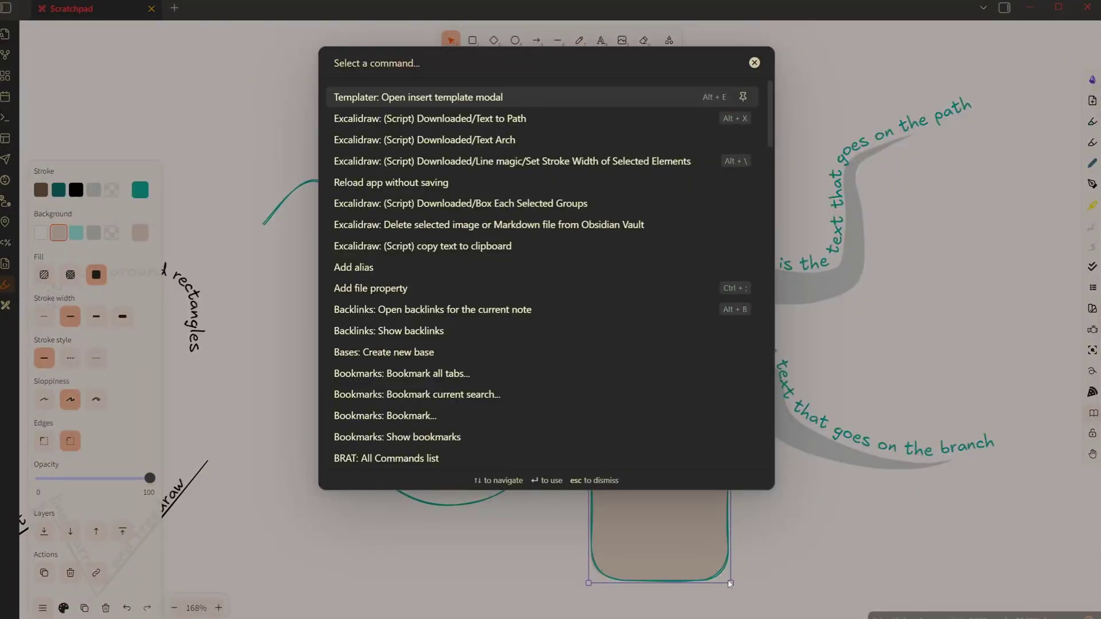
{"action": "key", "text": "Down"}
{"action": "key", "text": "Return"}
{"action": "type", "text": "This is text"}
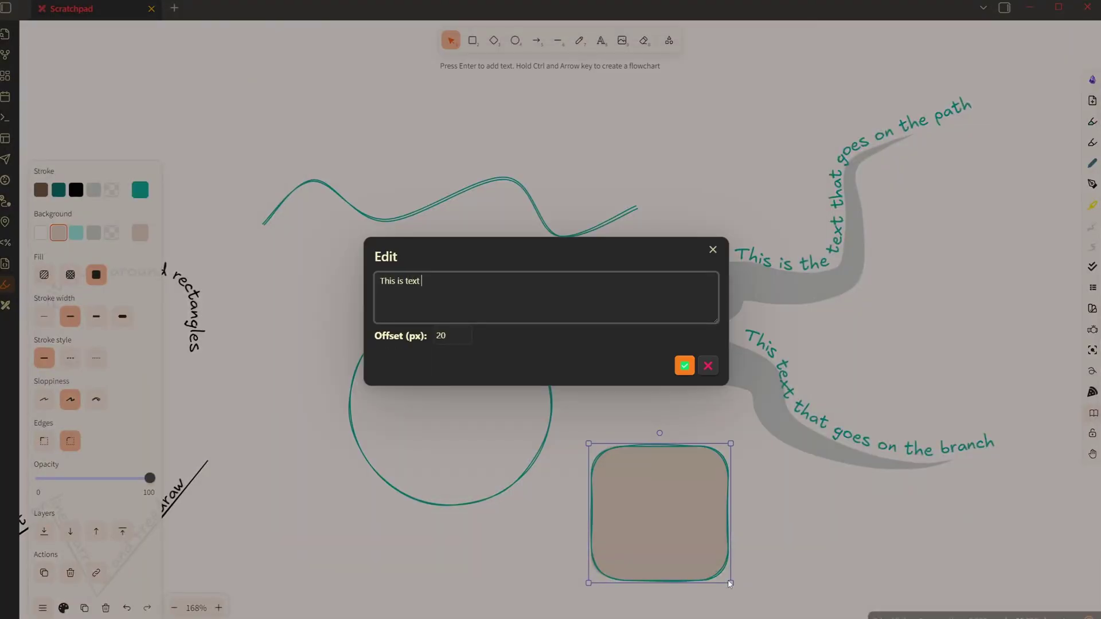
{"action": "type", "text": " around ar r"}
{"action": "key", "text": "BackSpace"}
{"action": "key", "text": "BackSpace"}
{"action": "key", "text": "BackSpace"}
{"action": "type", "text": "rectangle"}
{"action": "key", "text": "Return"}
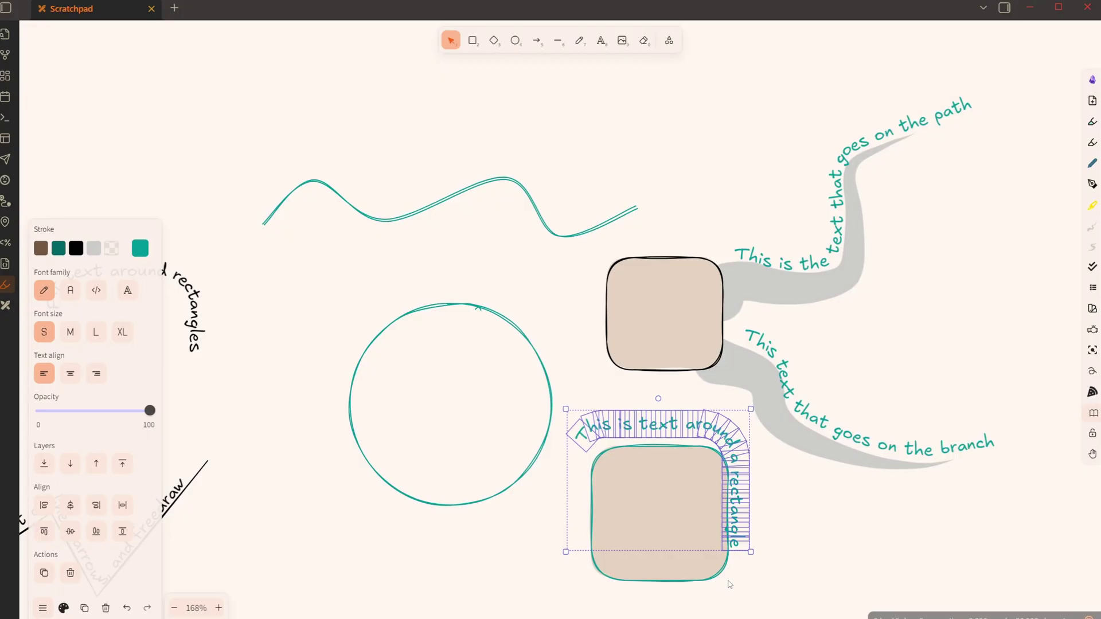
{"action": "left_click", "coordinate": [815, 590]}
{"action": "left_click", "coordinate": [693, 579]}
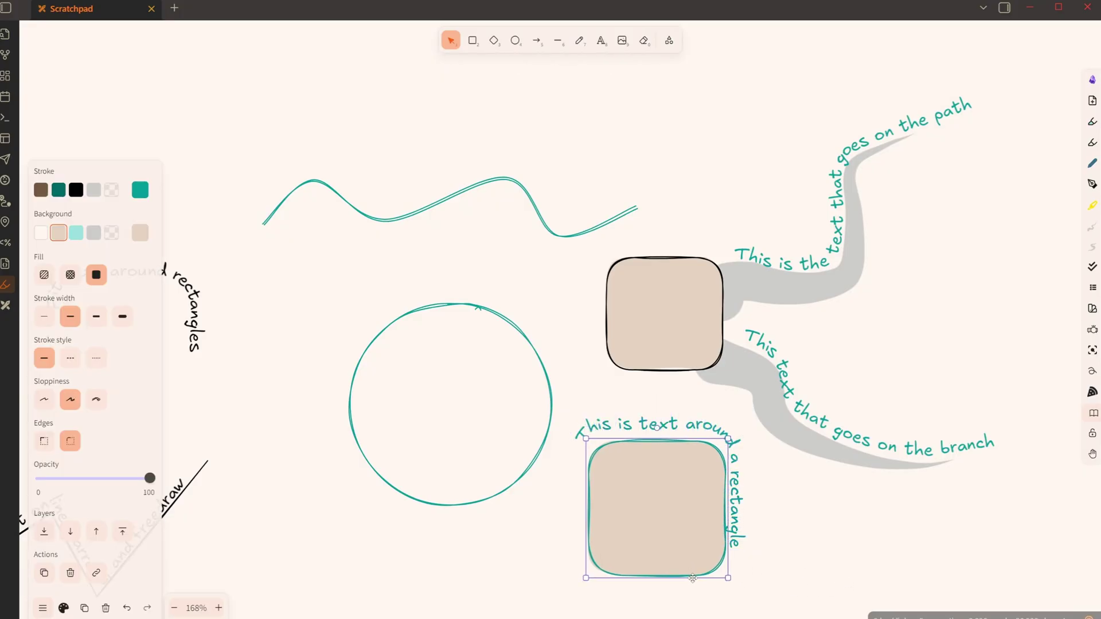
{"action": "left_click_drag", "start_coordinate": [692, 578], "coordinate": [691, 574]}
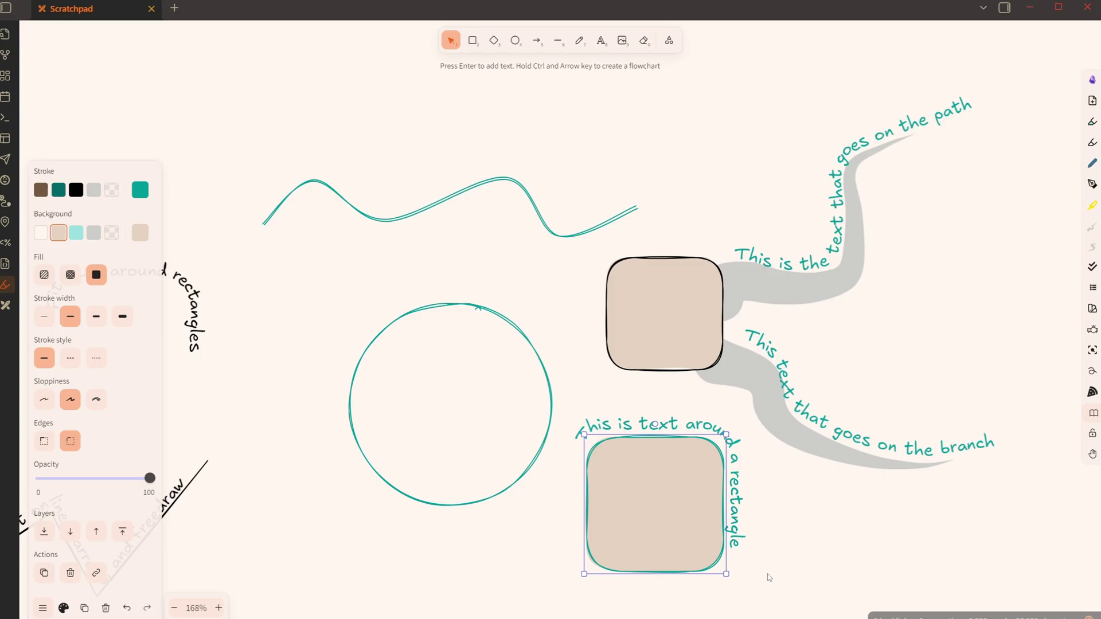
Step: Change the wrapped text's offset from 20 to 200 px so it runs down the right side and along the bottom
{"action": "left_click", "coordinate": [64, 607]}
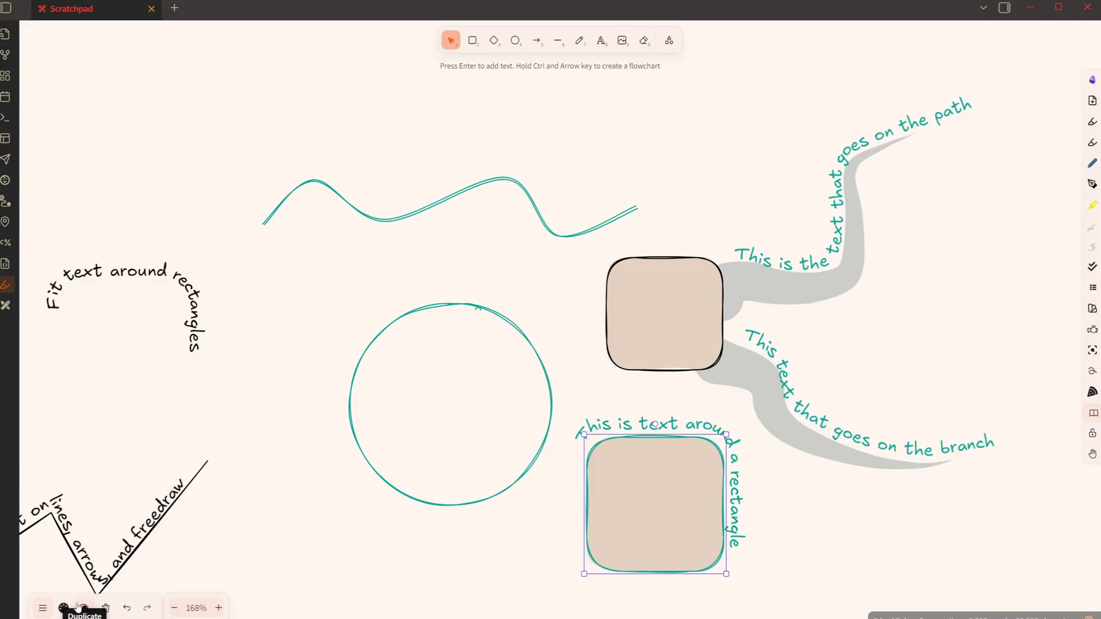
{"action": "left_click", "coordinate": [698, 427]}
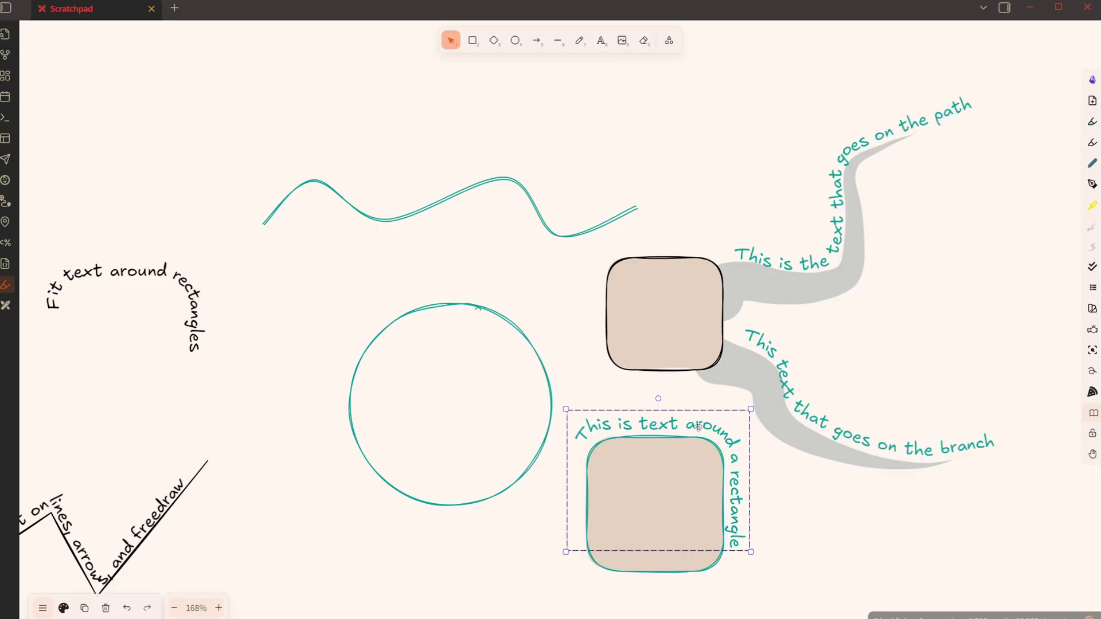
{"action": "double_click", "coordinate": [700, 431]}
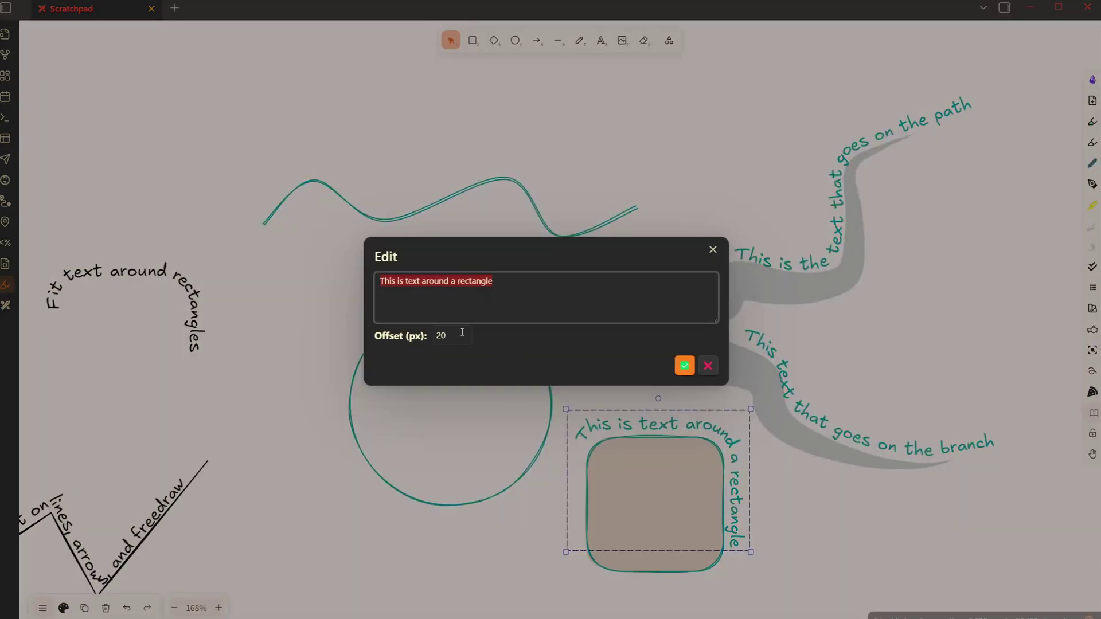
{"action": "key", "text": "Tab"}
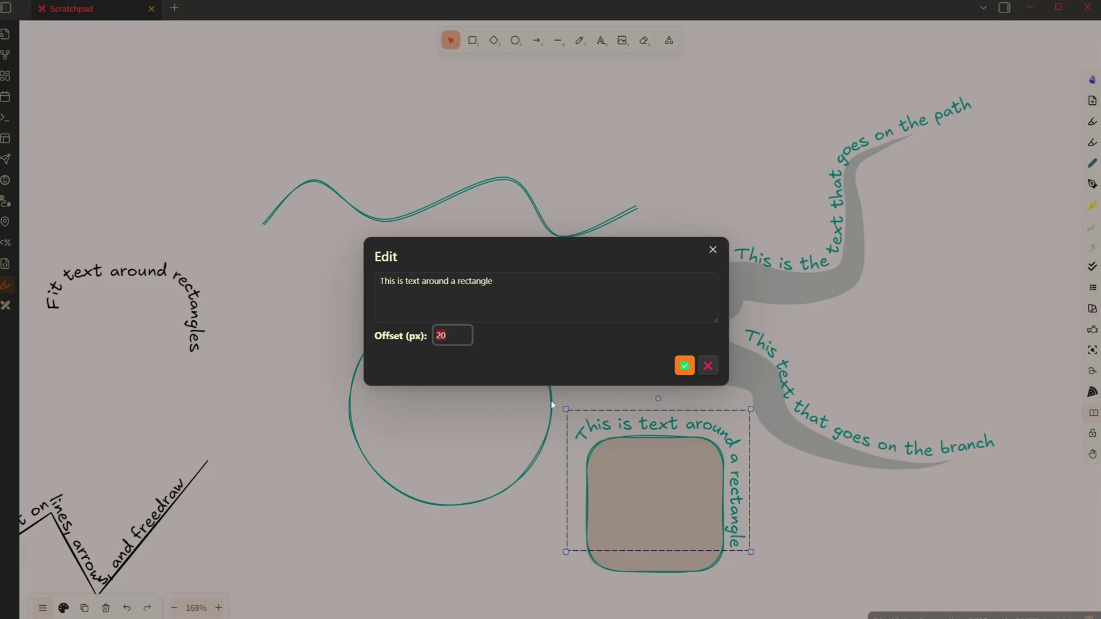
{"action": "type", "text": "200"}
{"action": "left_click", "coordinate": [682, 366]}
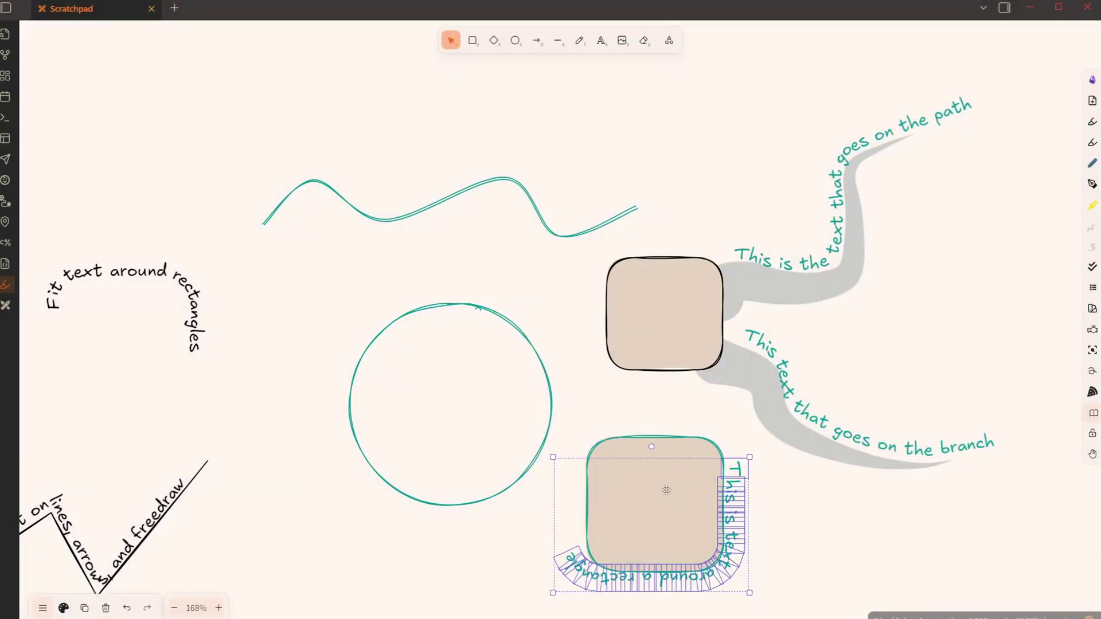
{"action": "left_click_drag", "start_coordinate": [662, 492], "coordinate": [665, 497]}
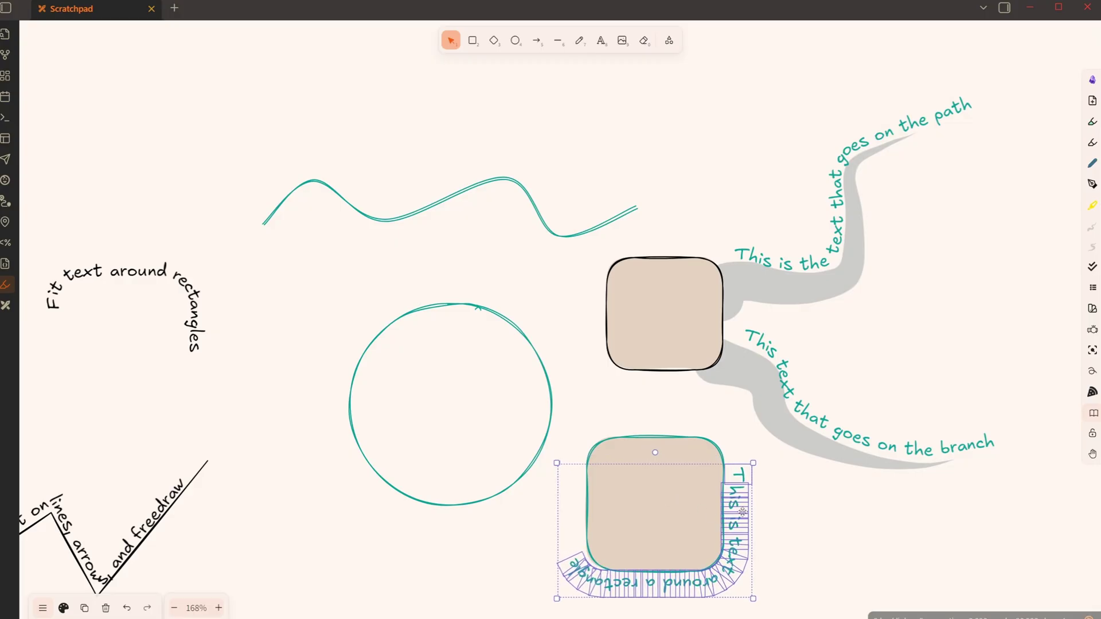
Step: Shift the lower rectangle slightly right and down, then undo part of the move
{"action": "left_click", "coordinate": [793, 512]}
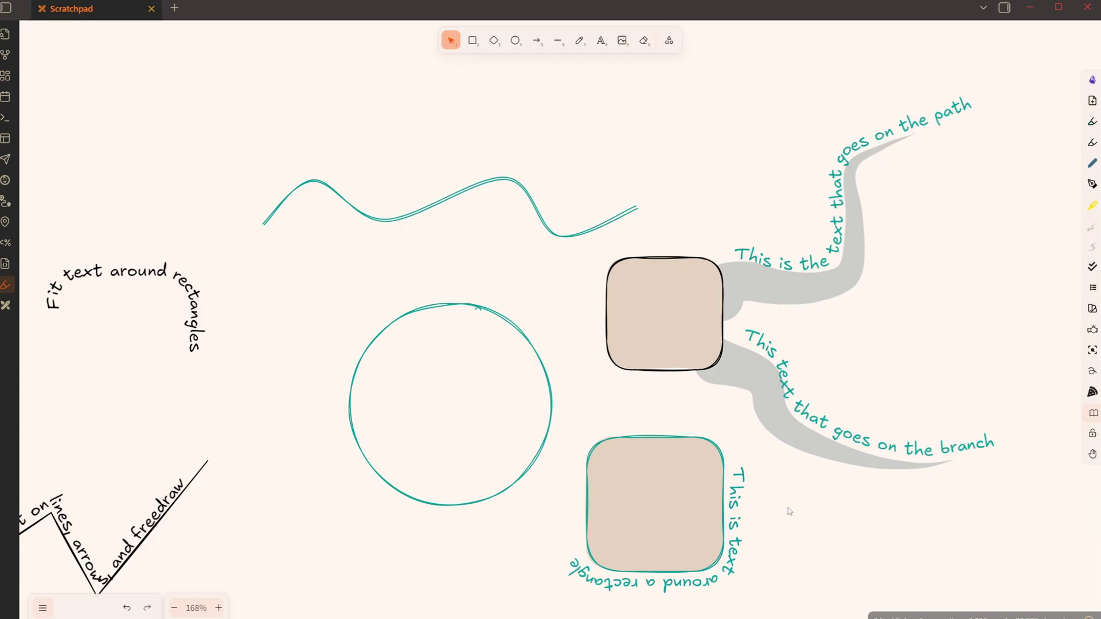
{"action": "left_click_drag", "start_coordinate": [687, 443], "coordinate": [692, 450]}
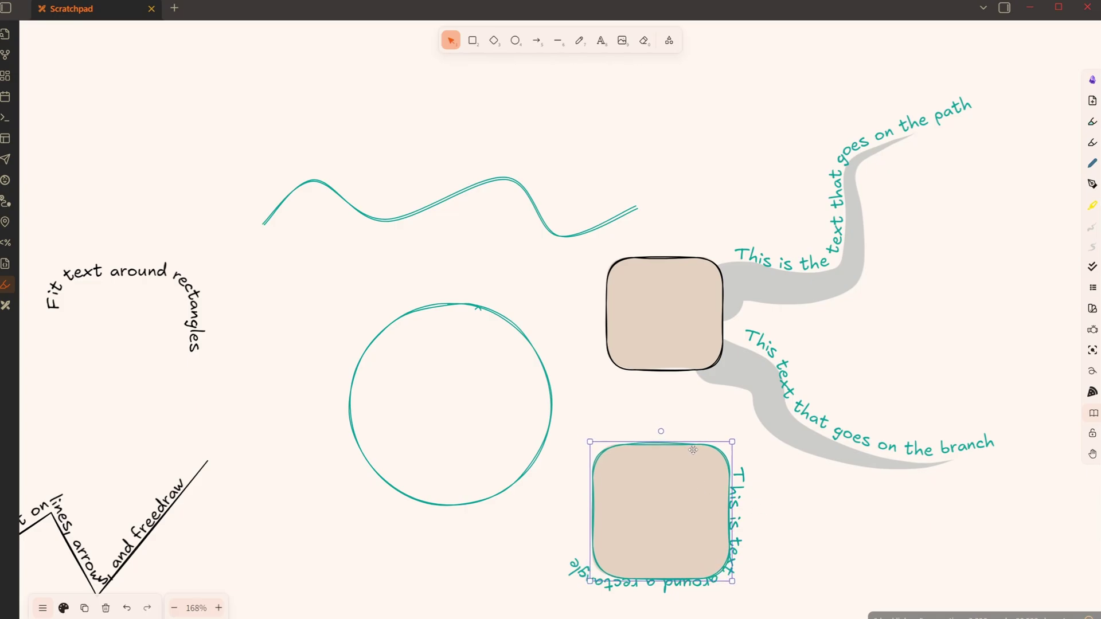
{"action": "key", "text": "ctrl+z"}
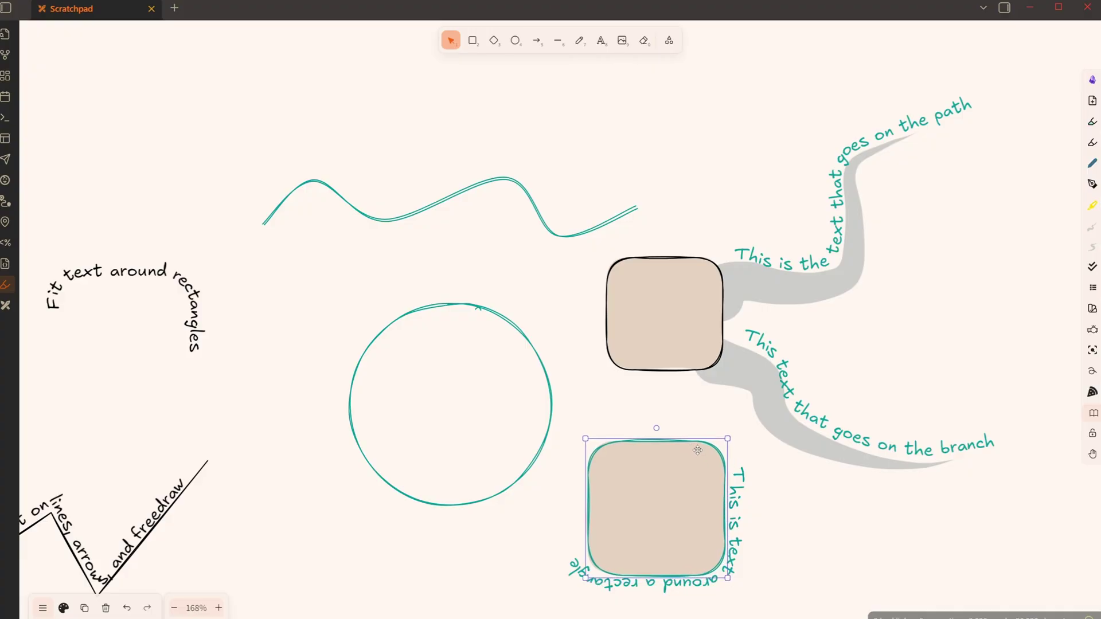